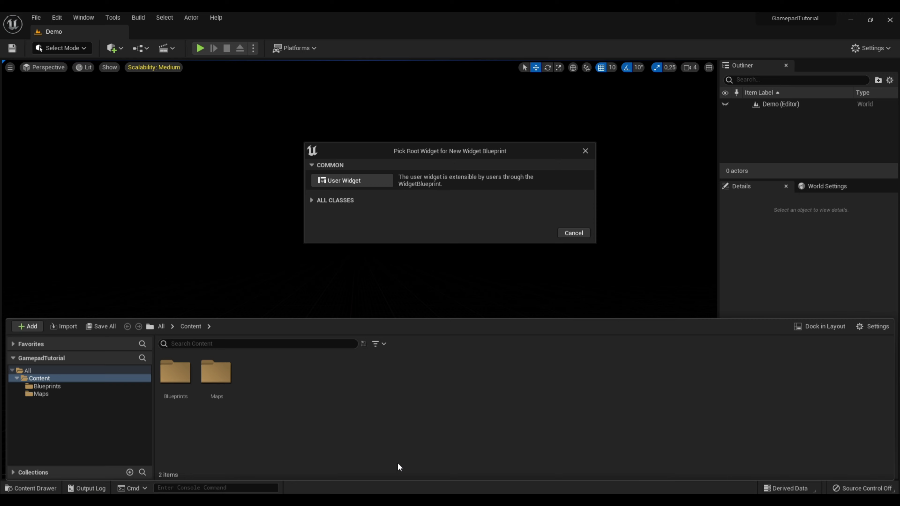
# Create a User Widget blueprint named W_PreviewWidget and open it in the widget editor.
pyautogui.click(338, 181)
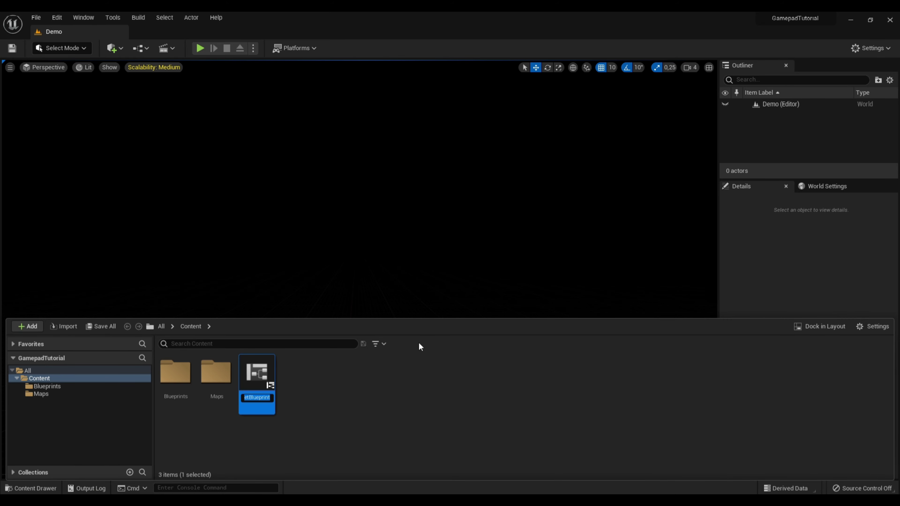
pyautogui.write('W_')
pyautogui.write('PreviewWidget')
pyautogui.press('Return')
pyautogui.doubleClick(257, 372)
pyautogui.click(71, 78)
pyautogui.write('can')
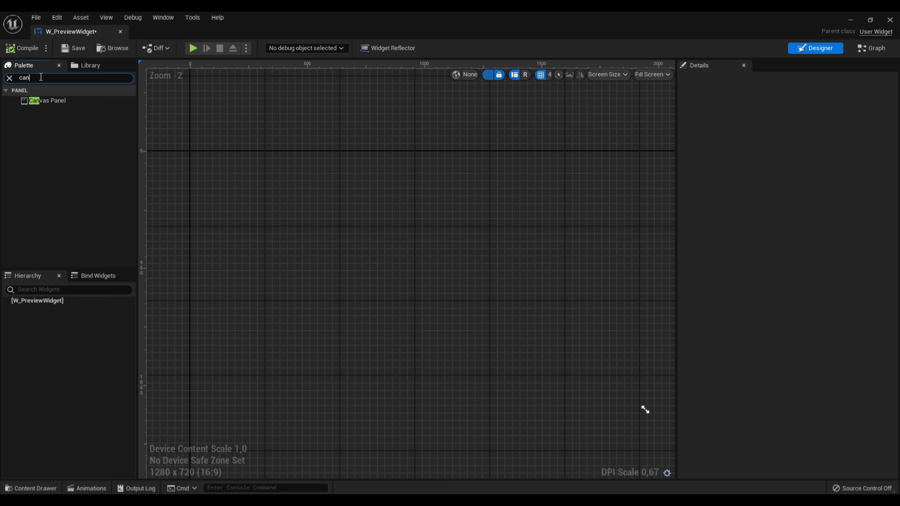
# Add a Canvas Panel root holding a Button with a Text Block inside it.
pyautogui.moveTo(46, 100); pyautogui.dragTo(55, 302)
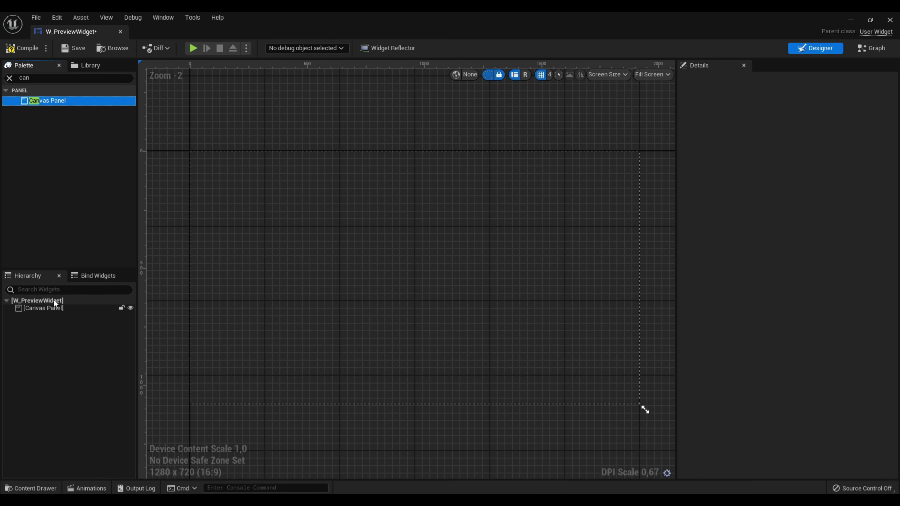
pyautogui.click(44, 78)
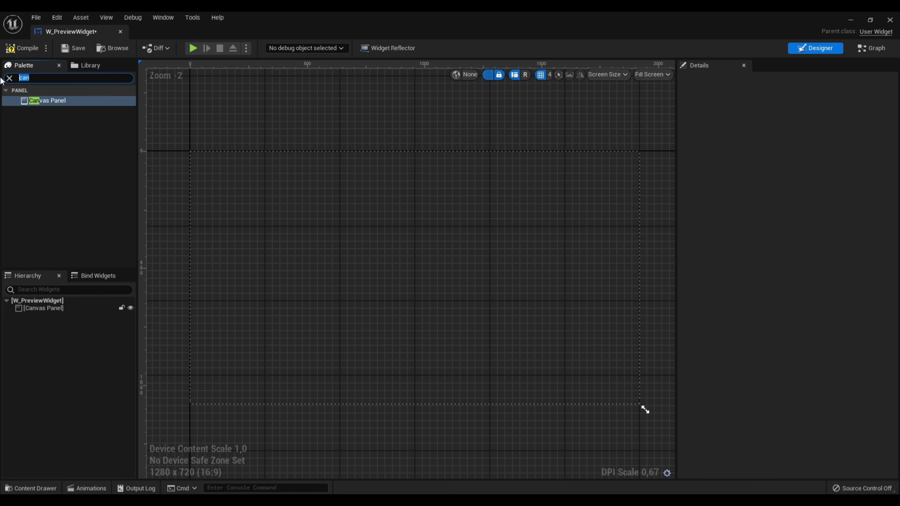
pyautogui.write('button')
pyautogui.click(42, 103)
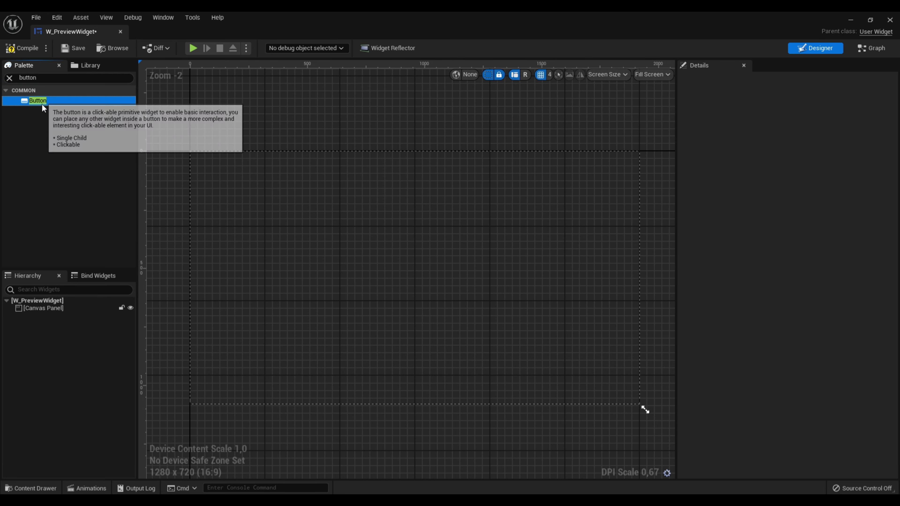
pyautogui.moveTo(43, 103); pyautogui.dragTo(46, 311)
pyautogui.click(43, 77)
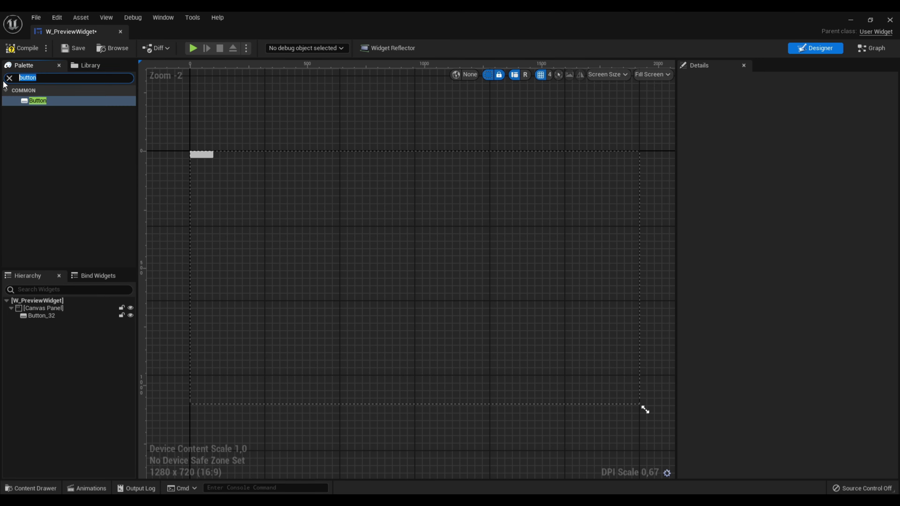
pyautogui.write('text')
pyautogui.moveTo(35, 110); pyautogui.dragTo(54, 319)
# Wrap the button in a Vertical Box and duplicate it to make three buttons.
pyautogui.click(45, 78)
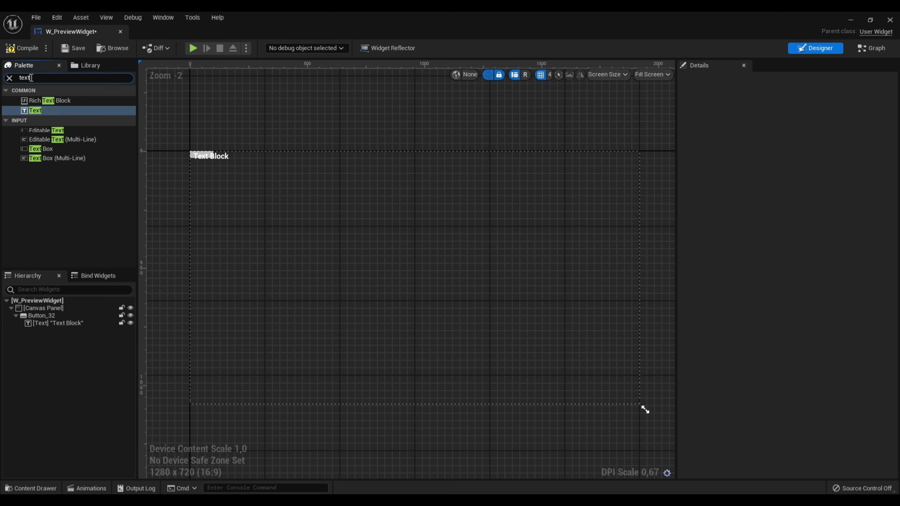
pyautogui.write('vert')
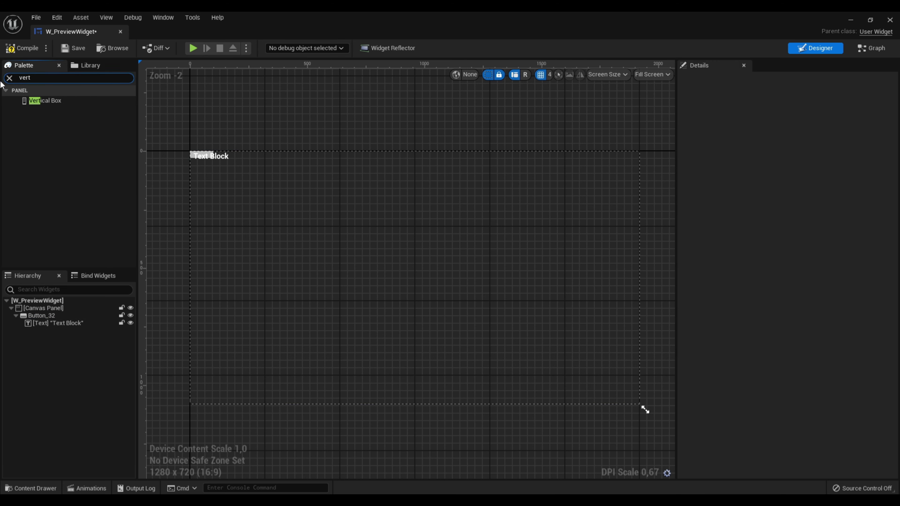
pyautogui.moveTo(46, 101)
pyautogui.mouseDown()
pyautogui.moveTo(55, 240)
pyautogui.moveTo(45, 317)
pyautogui.mouseUp()
pyautogui.hotkey('ctrl', 'v')
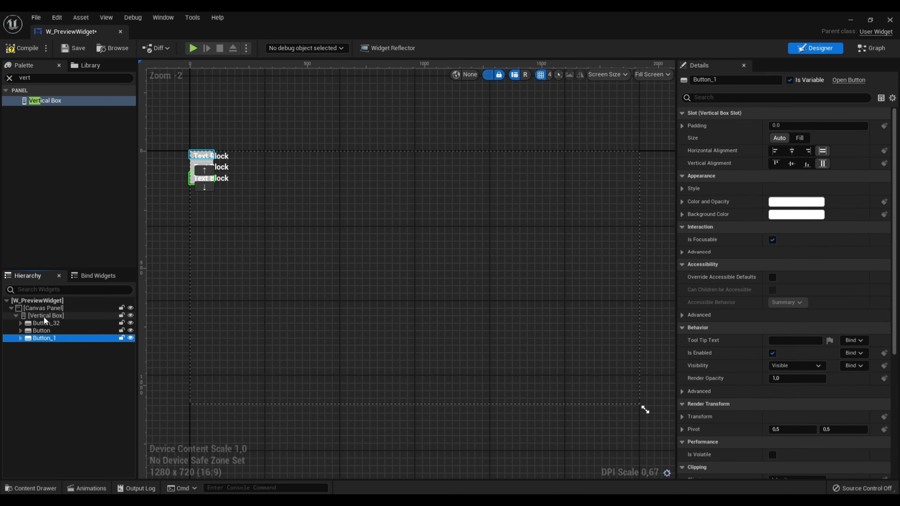
# Anchor the Vertical Box to centre at position 0,0, alignment 0.5, Size To Content.
pyautogui.click(45, 316)
pyautogui.click(796, 126)
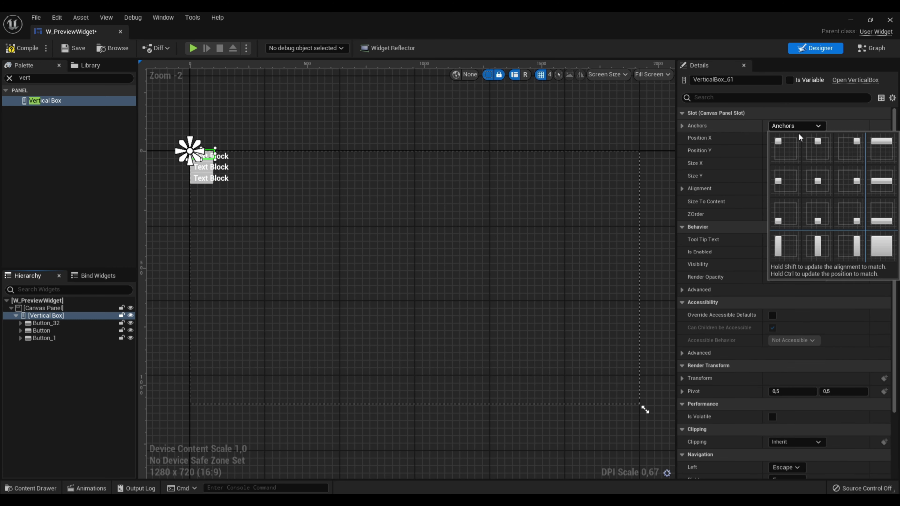
pyautogui.click(812, 176)
pyautogui.click(796, 125)
pyautogui.keyDown('ctrl'); pyautogui.keyDown('shift'); pyautogui.click(812, 176); pyautogui.keyUp('shift'); pyautogui.keyUp('ctrl')
pyautogui.click(772, 201)
pyautogui.click(9, 78)
pyautogui.write('spacer')
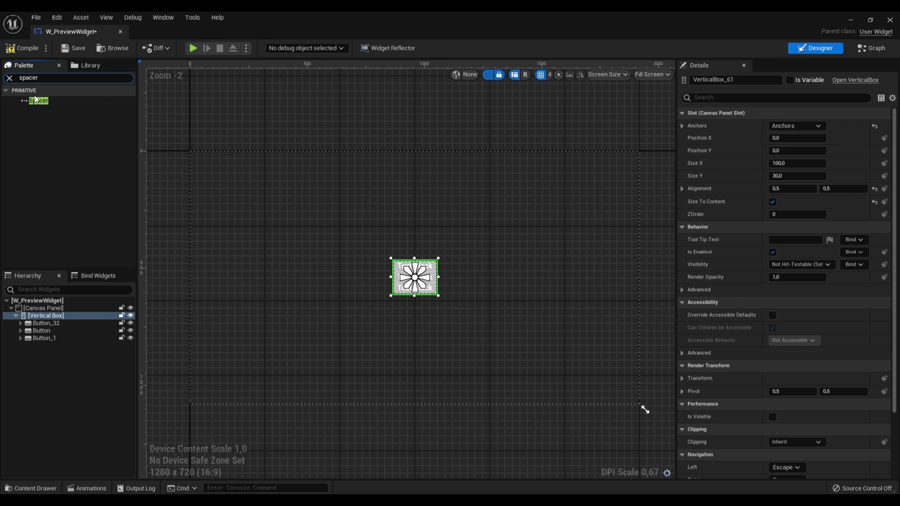
# Insert two Spacers between the buttons and set both to height 5.
pyautogui.moveTo(38, 100)
pyautogui.mouseDown()
pyautogui.moveTo(78, 278)
pyautogui.moveTo(51, 328)
pyautogui.mouseUp()
pyautogui.moveTo(40, 101); pyautogui.dragTo(50, 342)
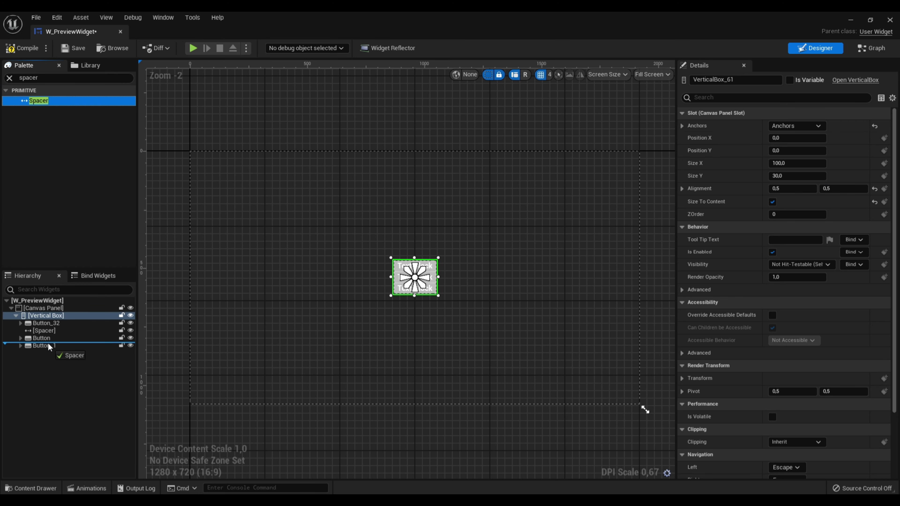
pyautogui.click(49, 330)
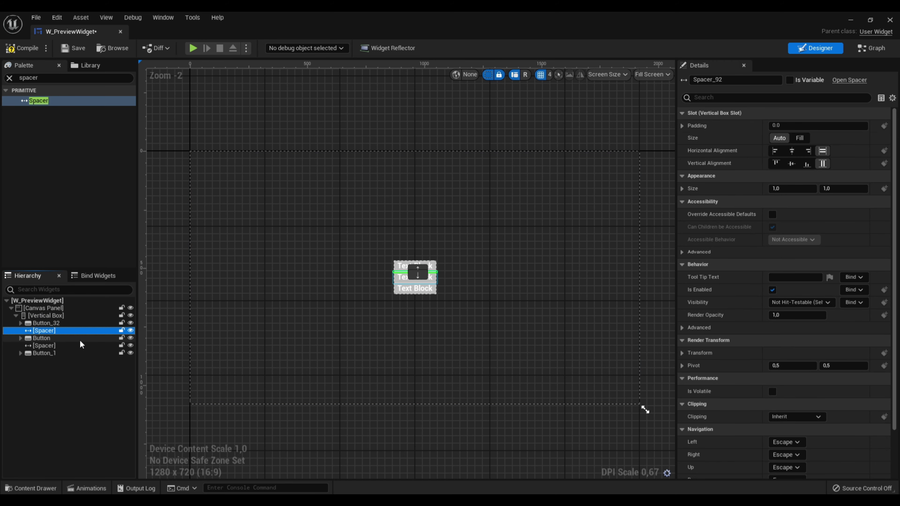
pyautogui.keyDown('ctrl'); pyautogui.click(71, 346); pyautogui.keyUp('ctrl')
pyautogui.click(827, 188)
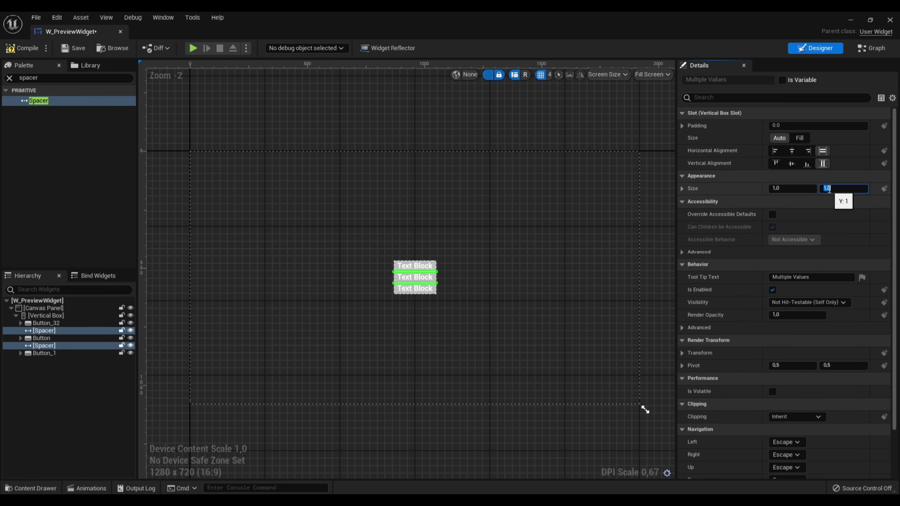
pyautogui.write('5')
pyautogui.press('Return')
# Replace the first button's text block label with 'My Button 01'.
pyautogui.moveTo(555, 152); pyautogui.dragTo(563, 139, button='right')
pyautogui.scroll(4, 421, 262)
pyautogui.click(20, 323)
pyautogui.click(68, 330)
pyautogui.tripleClick(795, 175)
pyautogui.write('My Button 01')
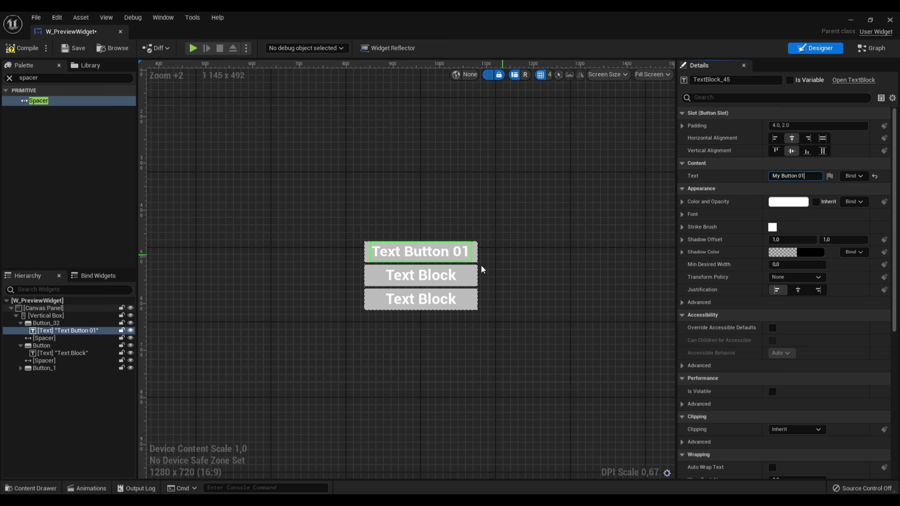
# Label the second and third buttons 'My Button 02' and 'My Button 03', fixing the capital-U typo.
pyautogui.click(443, 276)
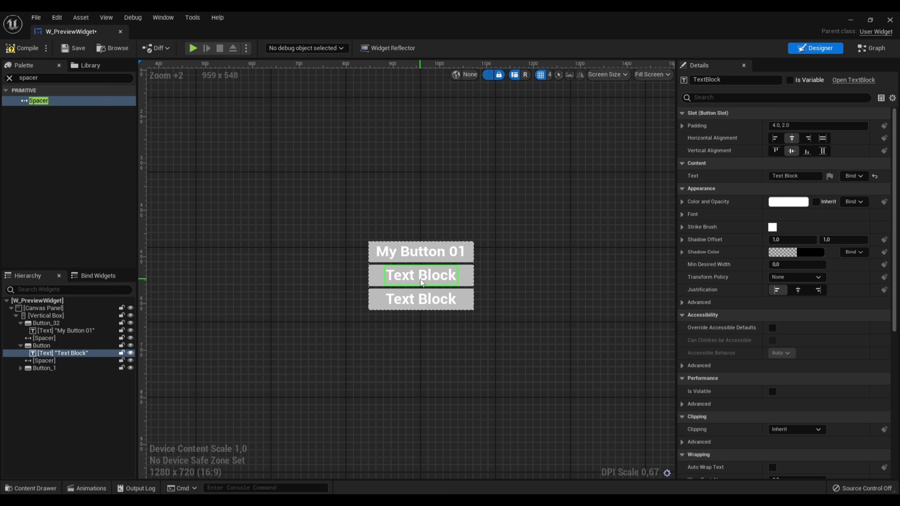
pyautogui.click(779, 176)
pyautogui.write('My')
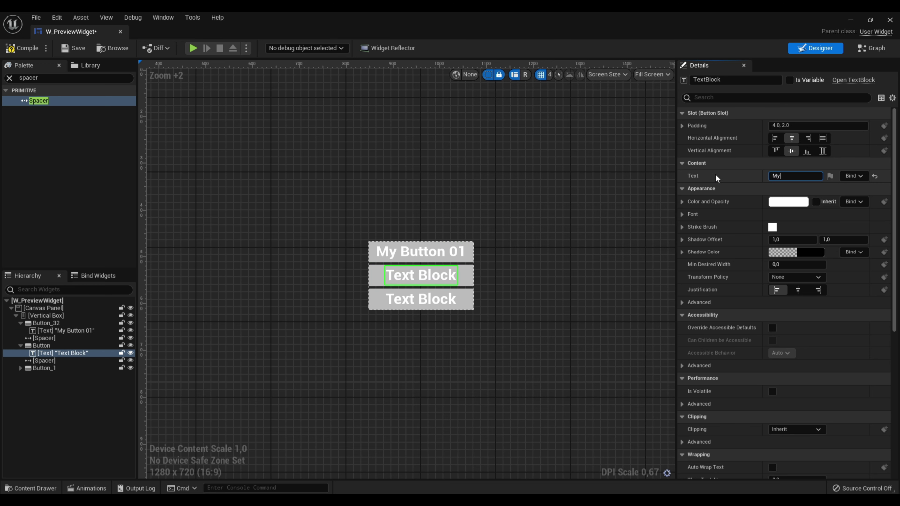
pyautogui.write(' Button 02')
pyautogui.click(421, 299)
pyautogui.click(779, 175)
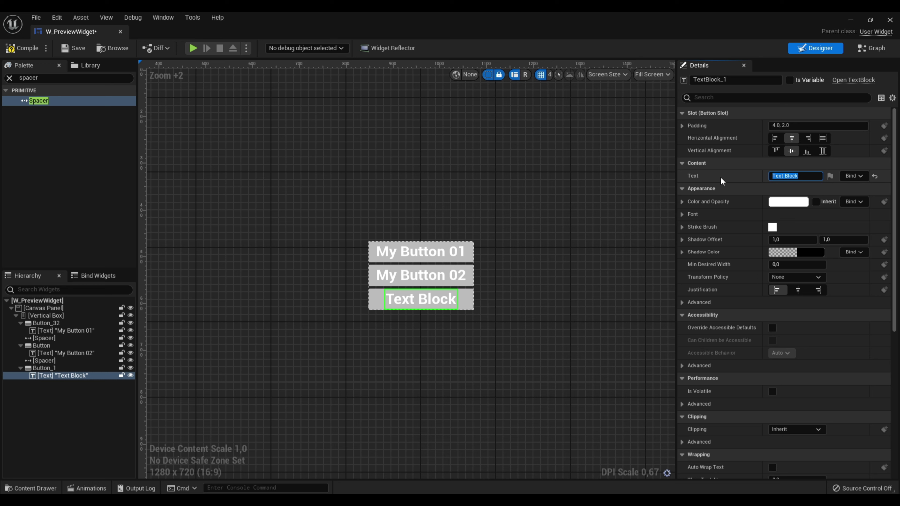
pyautogui.write('My BUtton ')
pyautogui.write('03')
pyautogui.press('Left')
pyautogui.press('Left')
pyautogui.press('Left')
pyautogui.press('Left')
pyautogui.press('BackSpace')
pyautogui.write('u')
pyautogui.click(421, 251)
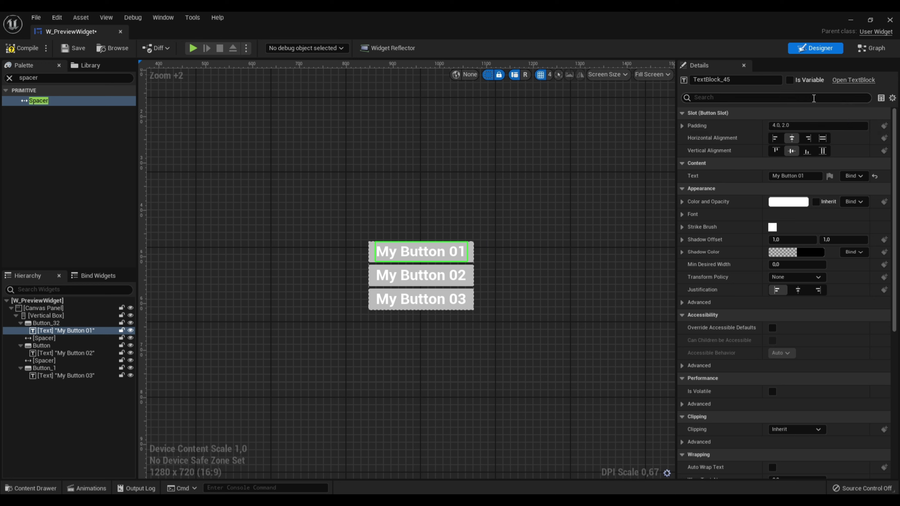
# Rename the three text blocks TextButton01, TextButton02 and TextButton03, then compile and save.
pyautogui.click(737, 80)
pyautogui.write('Text')
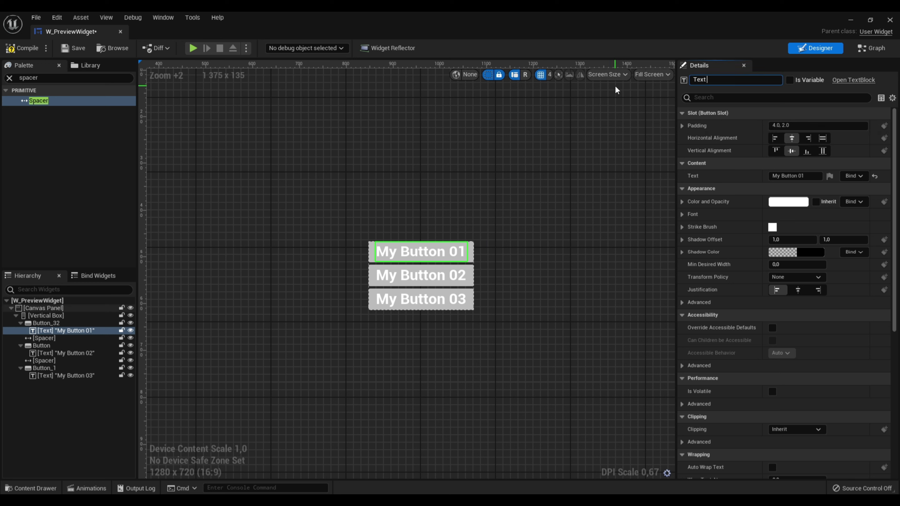
pyautogui.write(' Button')
pyautogui.write('01')
pyautogui.press('Return')
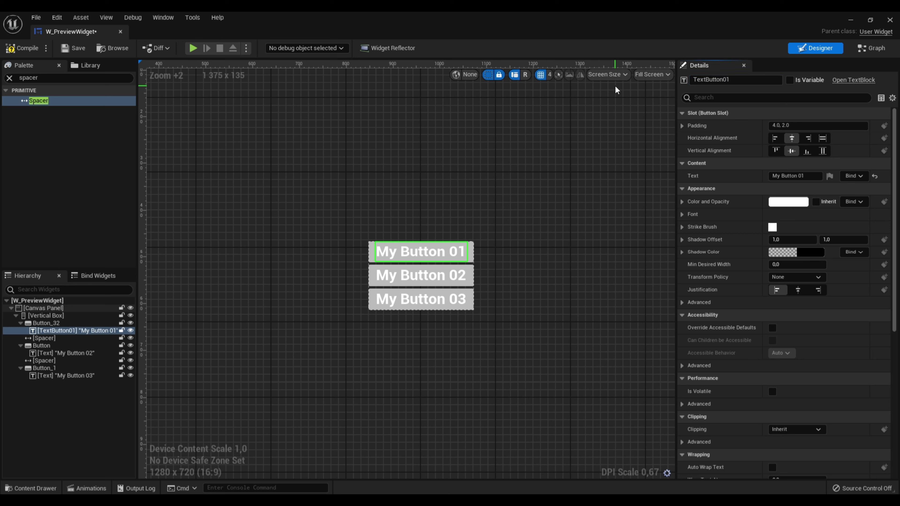
pyautogui.click(433, 275)
pyautogui.click(709, 80)
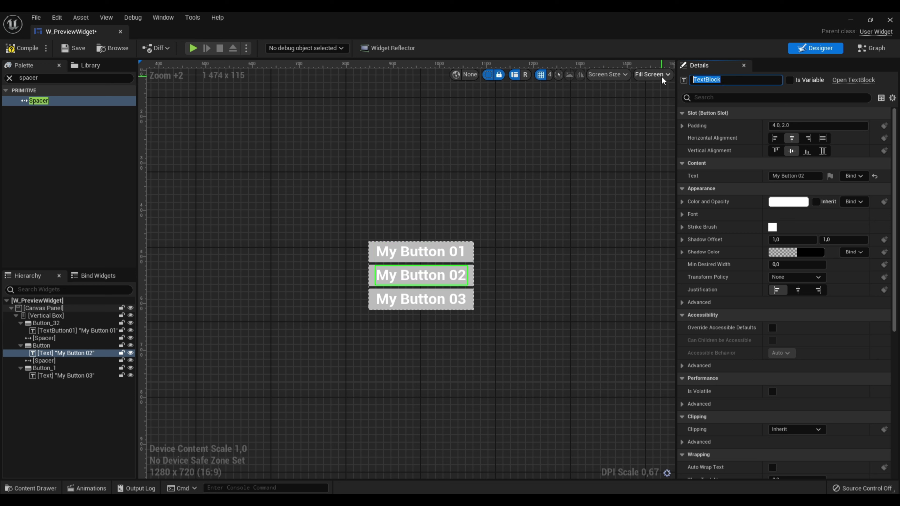
pyautogui.write('TextBu')
pyautogui.write('tton02')
pyautogui.press('Return')
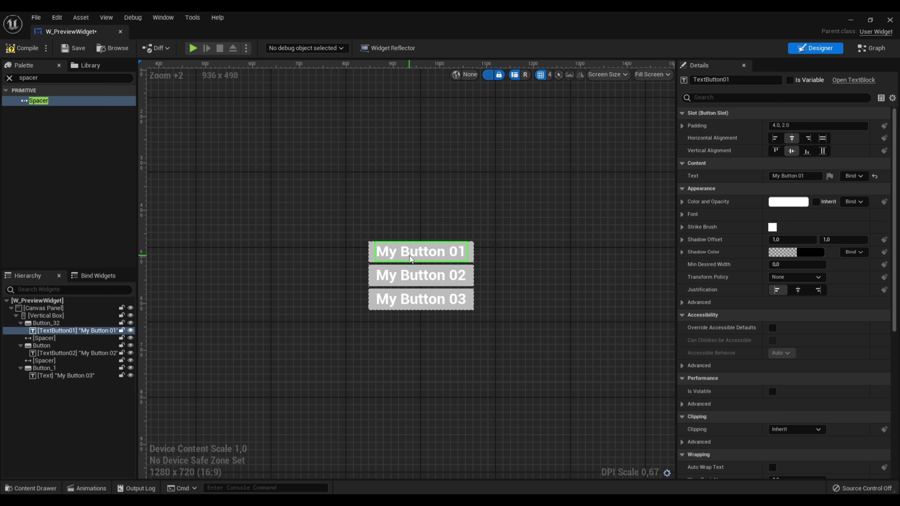
pyautogui.click(406, 299)
pyautogui.click(741, 79)
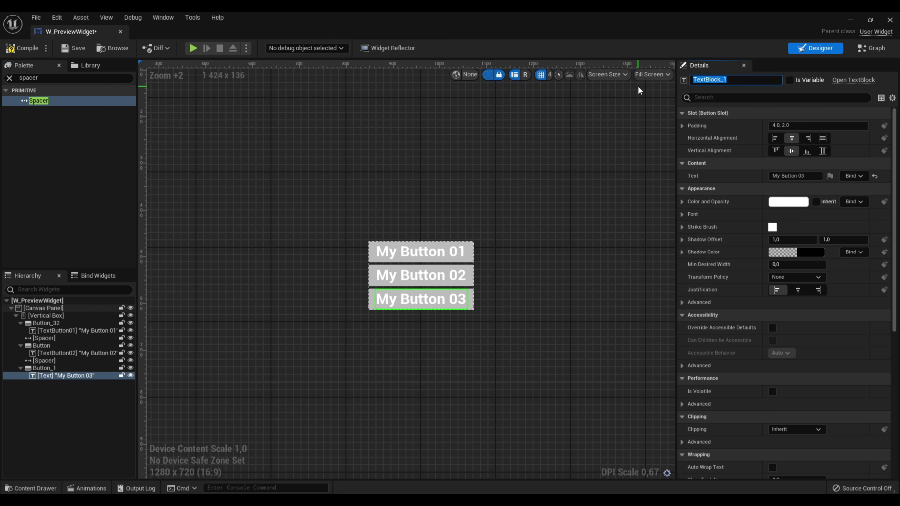
pyautogui.write('Tec')
pyautogui.write('Button ')
pyautogui.write('3')
pyautogui.press('Return')
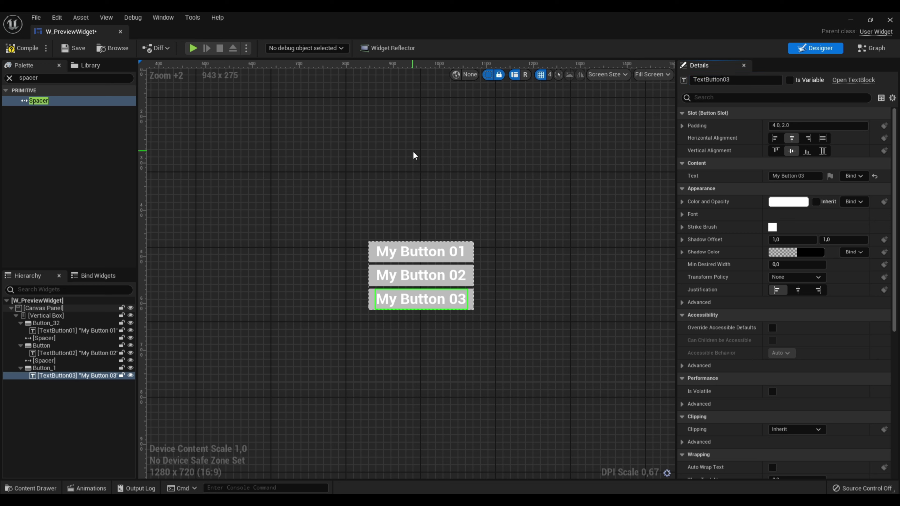
pyautogui.click(22, 48)
pyautogui.click(81, 49)
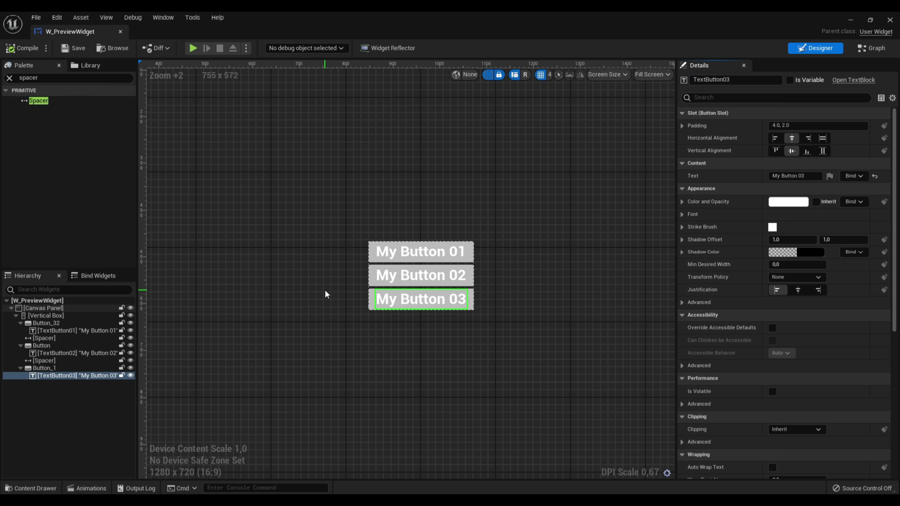
# Rename the first two buttons Button_01 and Button_02.
pyautogui.click(242, 295)
pyautogui.press('F2')
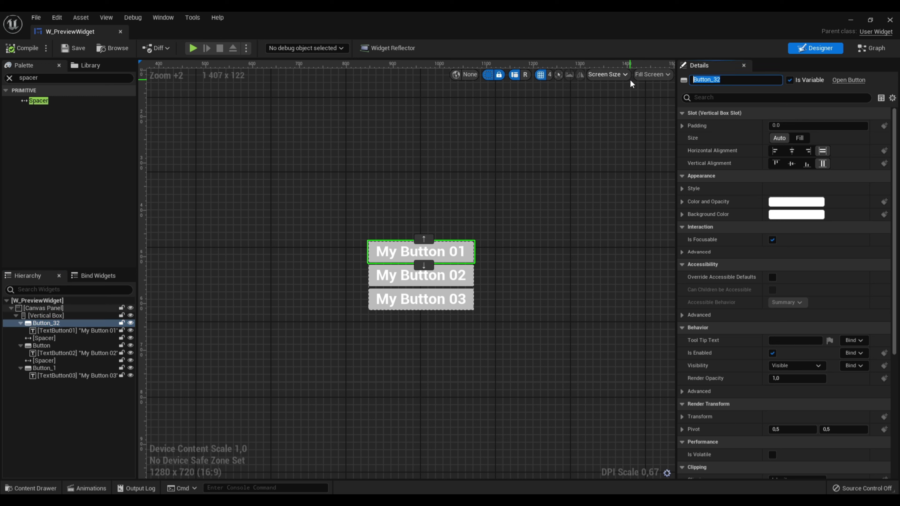
pyautogui.write('Button')
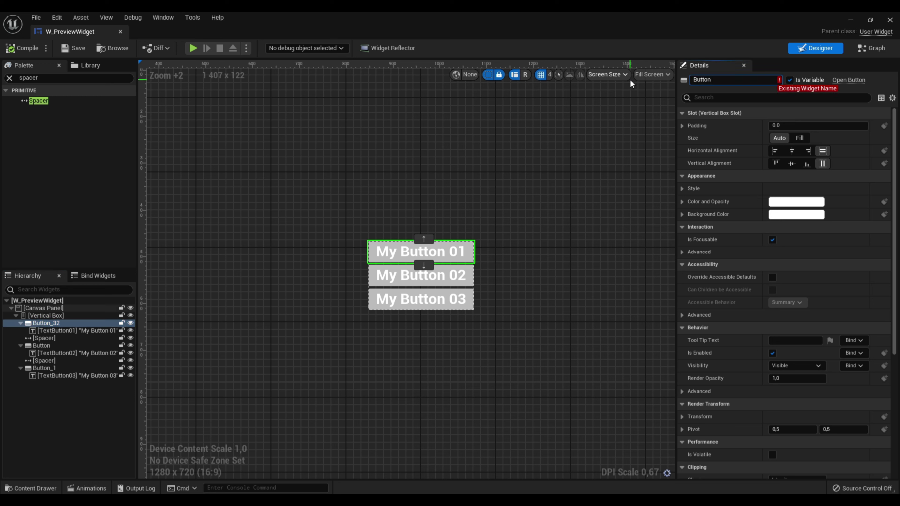
pyautogui.write('_01')
pyautogui.press('Return')
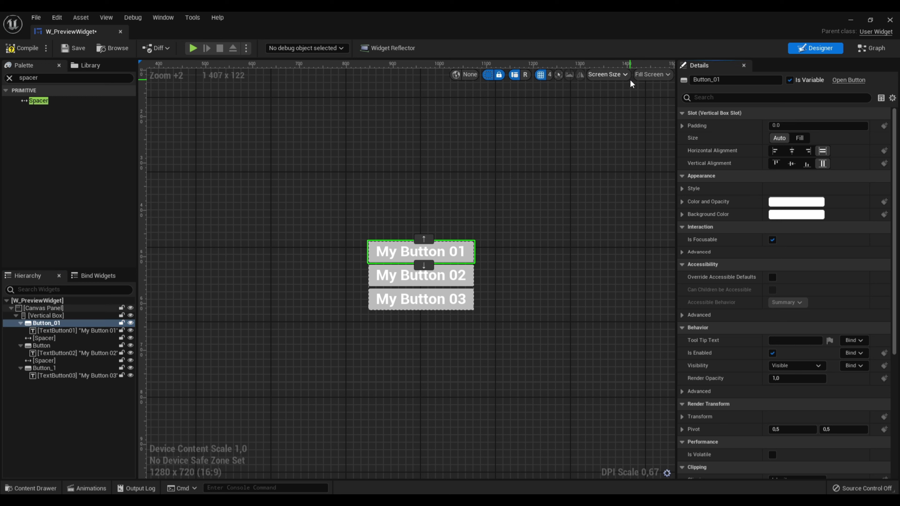
pyautogui.click(70, 353)
pyautogui.click(41, 346)
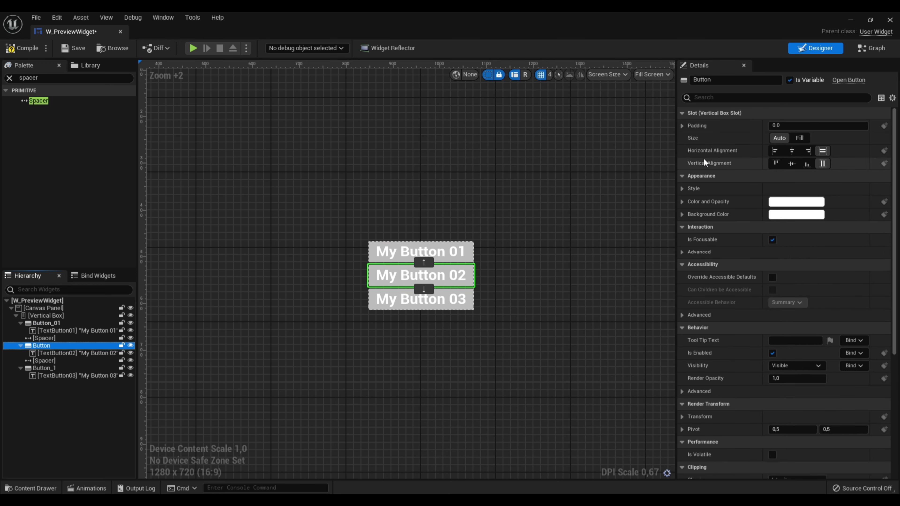
pyautogui.click(720, 81)
pyautogui.write('But')
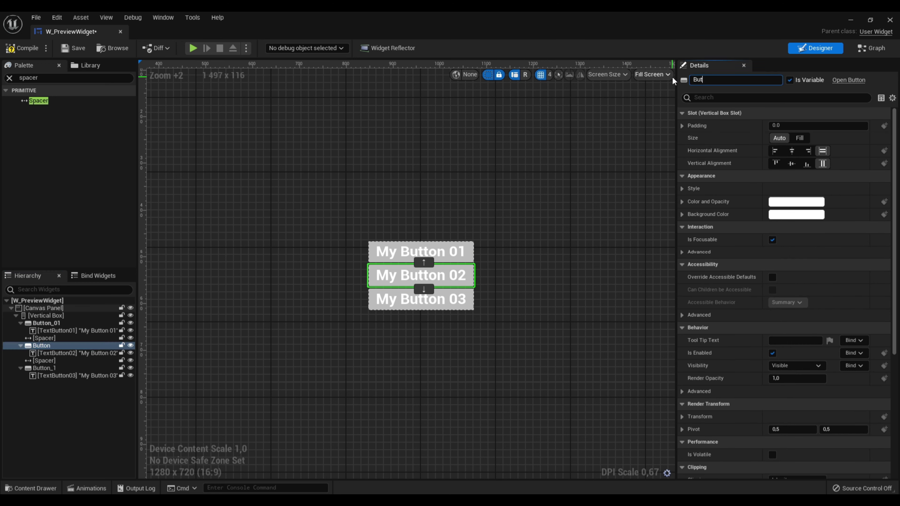
pyautogui.write('ton')
pyautogui.write('02')
pyautogui.press('Return')
pyautogui.click(41, 368)
# Rename the third button Button_03.
pyautogui.click(720, 80)
pyautogui.press('BackSpace')
pyautogui.press('BackSpace')
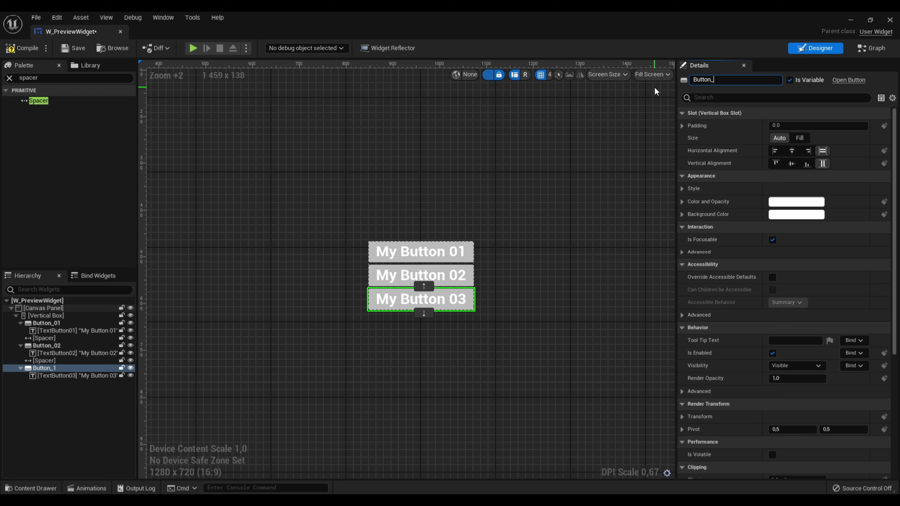
pyautogui.write('03')
pyautogui.press('Return')
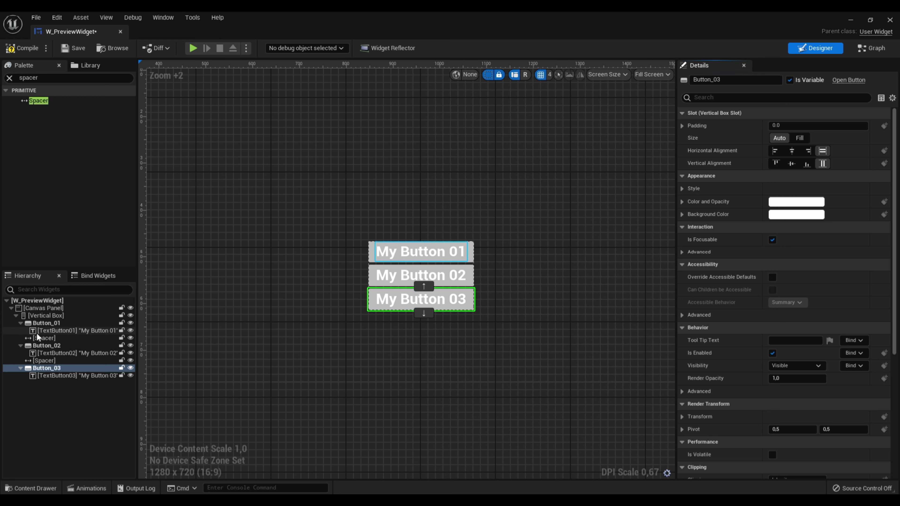
pyautogui.click(50, 332)
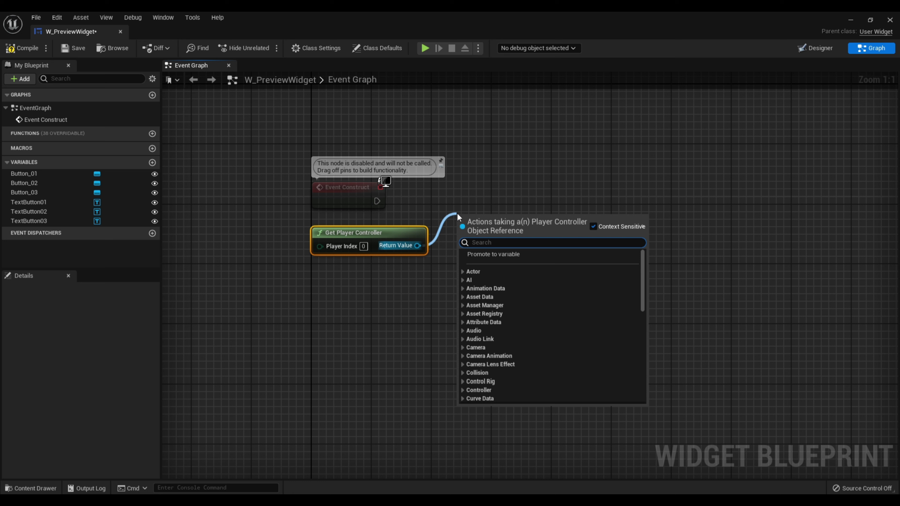
# Add a Set User Focus node run from Event Construct, then bring Button_01 into the graph.
pyautogui.write('us')
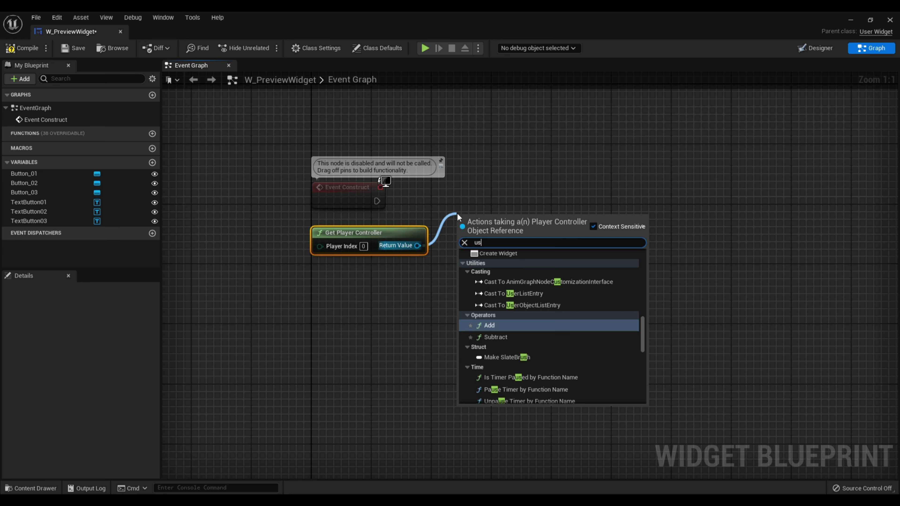
pyautogui.write('er focus')
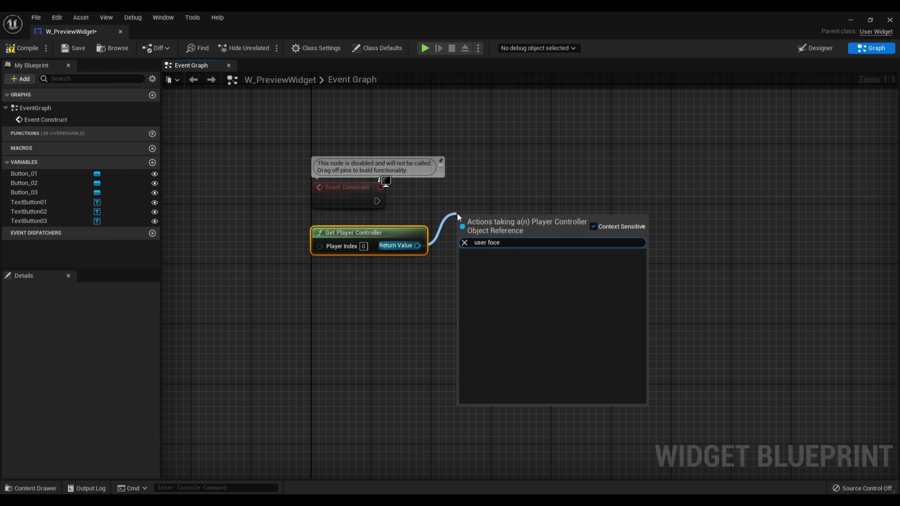
pyautogui.press('Return')
pyautogui.moveTo(377, 201)
pyautogui.mouseDown()
pyautogui.moveTo(462, 238)
pyautogui.moveTo(495, 193)
pyautogui.mouseUp()
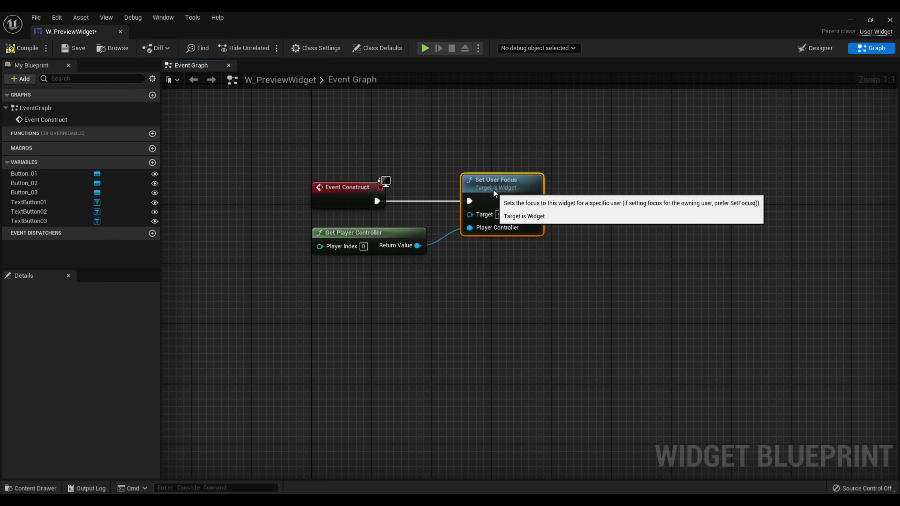
pyautogui.rightClick(484, 244)
pyautogui.moveTo(23, 175); pyautogui.dragTo(476, 250)
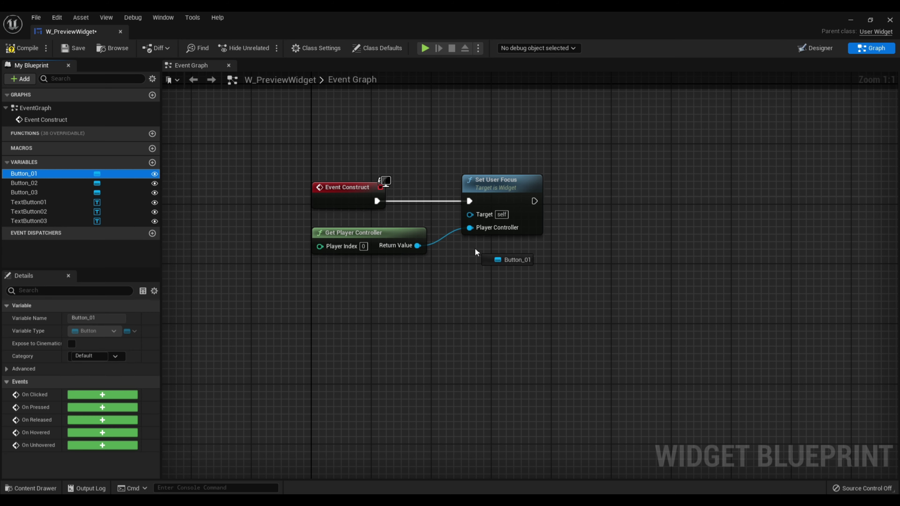
# Add a new function named My Button 03, correcting its typo, and compile.
pyautogui.click(512, 265)
pyautogui.click(145, 133)
pyautogui.write('M')
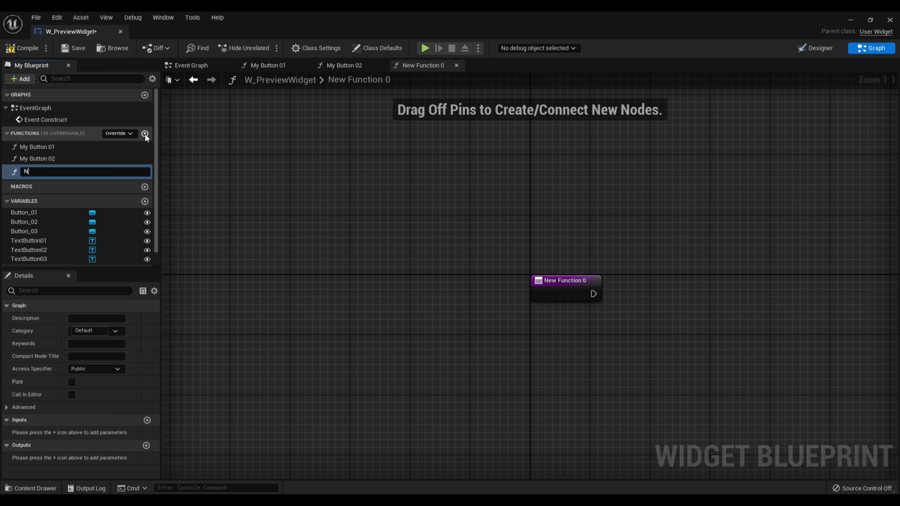
pyautogui.write('y BUtto')
pyautogui.write('n03')
pyautogui.click(41, 171)
pyautogui.press('BackSpace')
pyautogui.write('u')
pyautogui.press('Return')
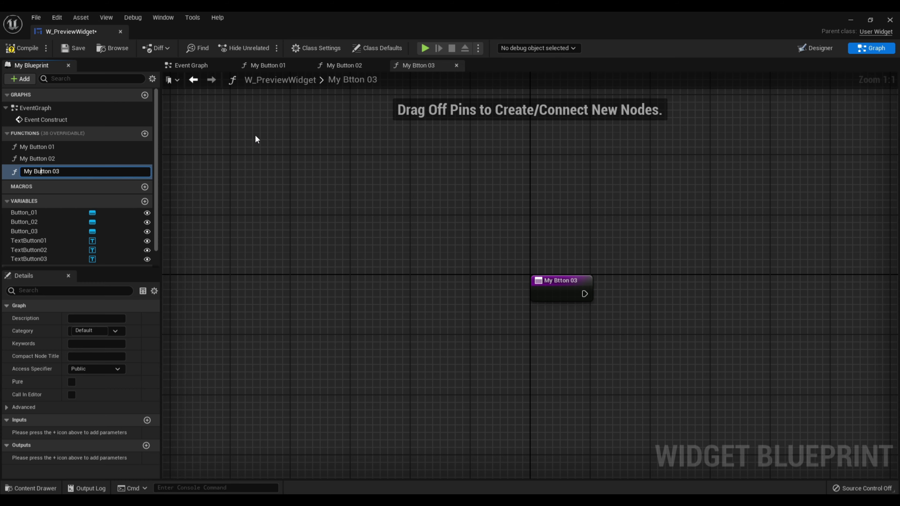
pyautogui.click(21, 48)
# In My Button 01, add Button_01 and TextButton01 getters and wire in a Button Focus node.
pyautogui.click(73, 47)
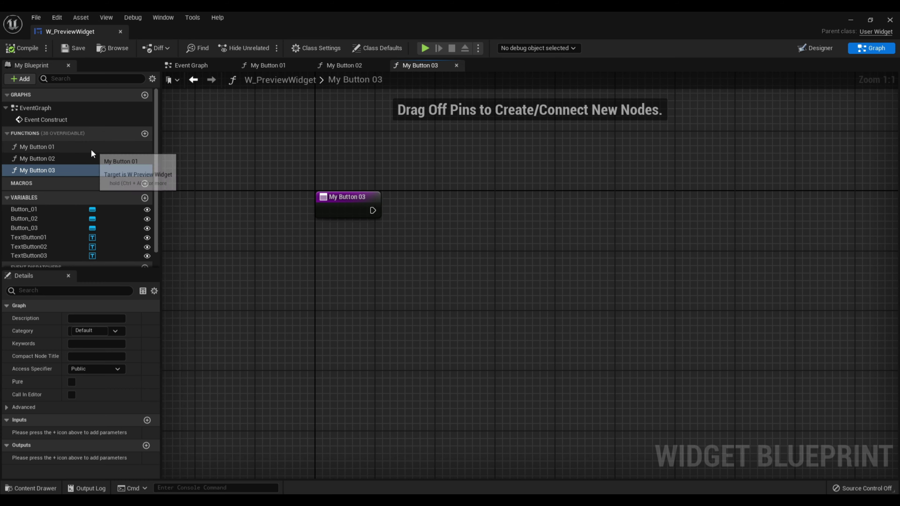
pyautogui.doubleClick(81, 147)
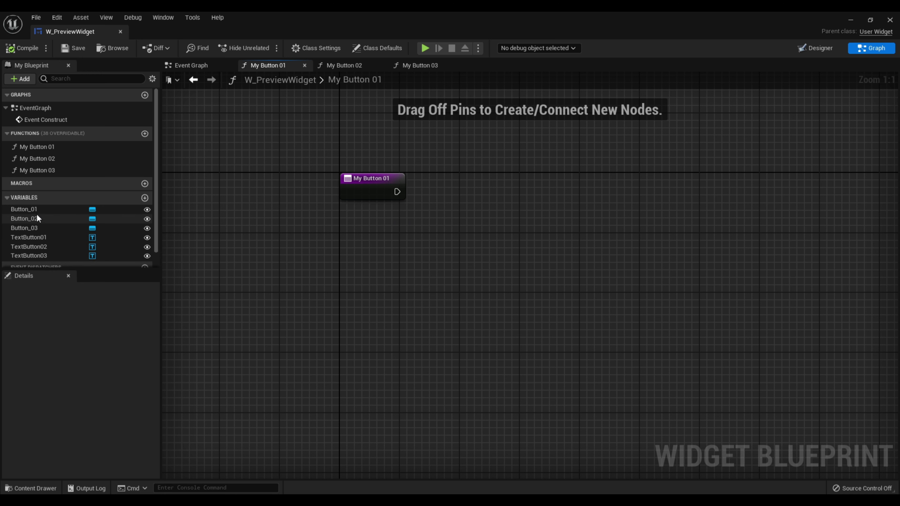
pyautogui.moveTo(36, 210); pyautogui.dragTo(343, 224)
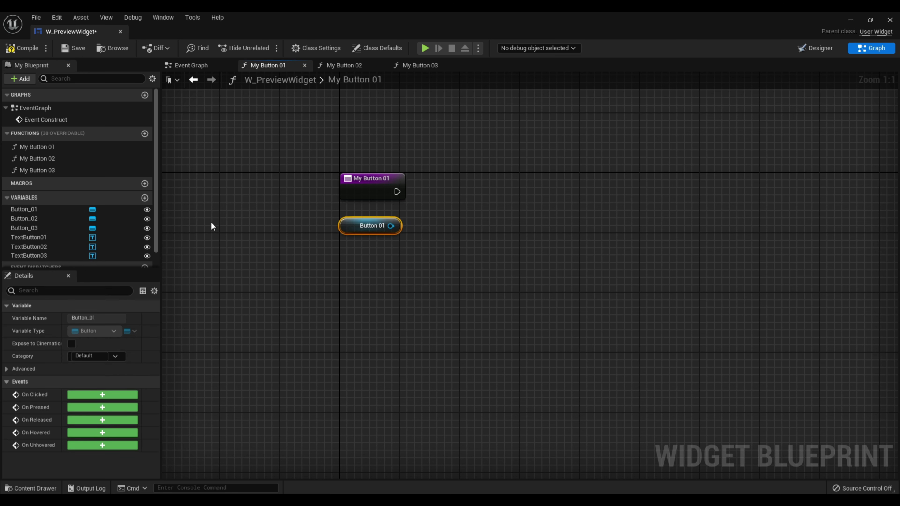
pyautogui.moveTo(35, 238)
pyautogui.mouseDown()
pyautogui.moveTo(332, 293)
pyautogui.moveTo(343, 262)
pyautogui.mouseUp()
pyautogui.click(372, 276)
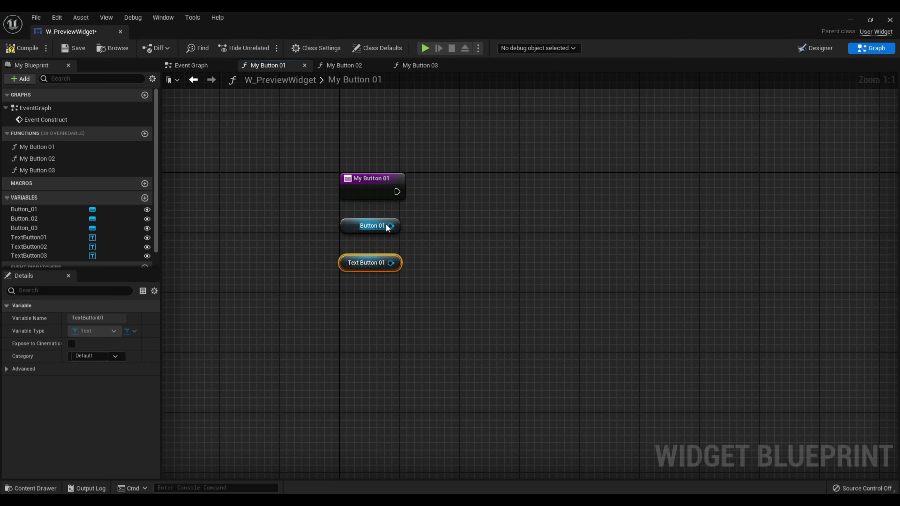
pyautogui.moveTo(390, 226); pyautogui.dragTo(450, 205)
pyautogui.write('butto')
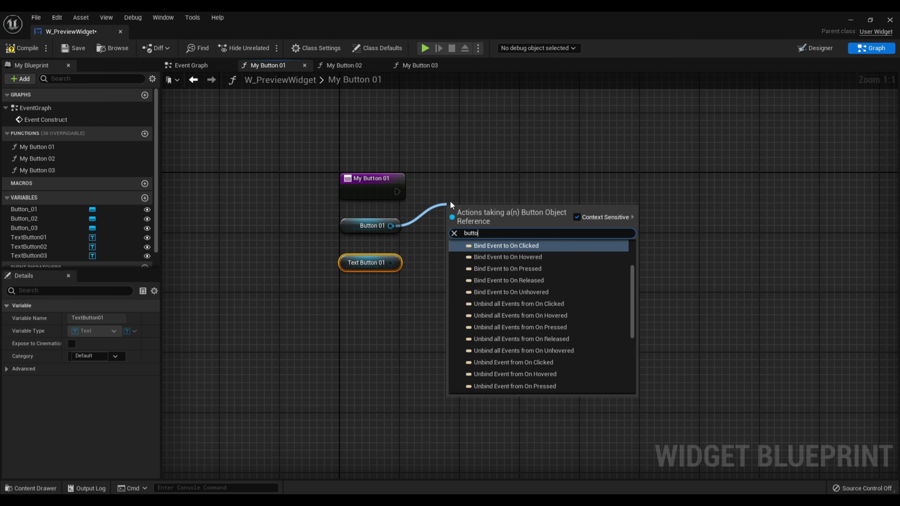
pyautogui.write('n fo')
pyautogui.press('Return')
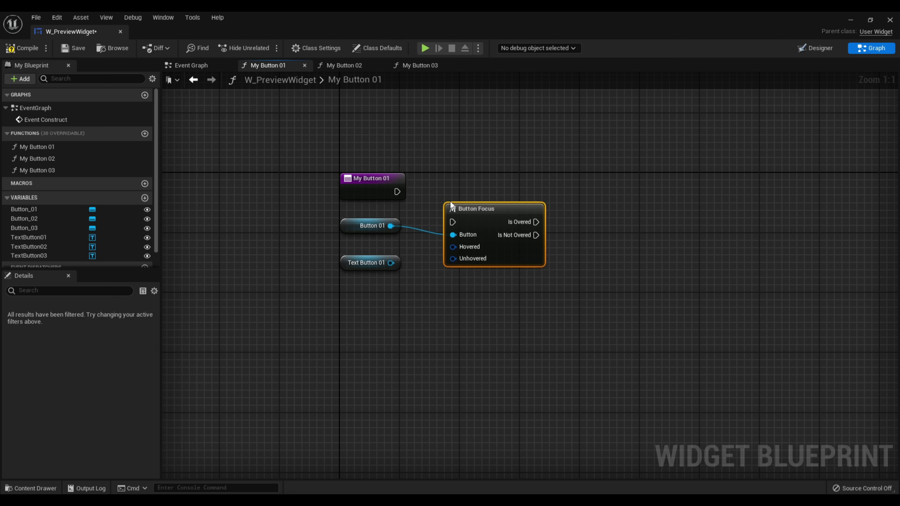
pyautogui.moveTo(398, 193)
pyautogui.mouseDown()
pyautogui.moveTo(457, 220)
pyautogui.moveTo(477, 184)
pyautogui.mouseUp()
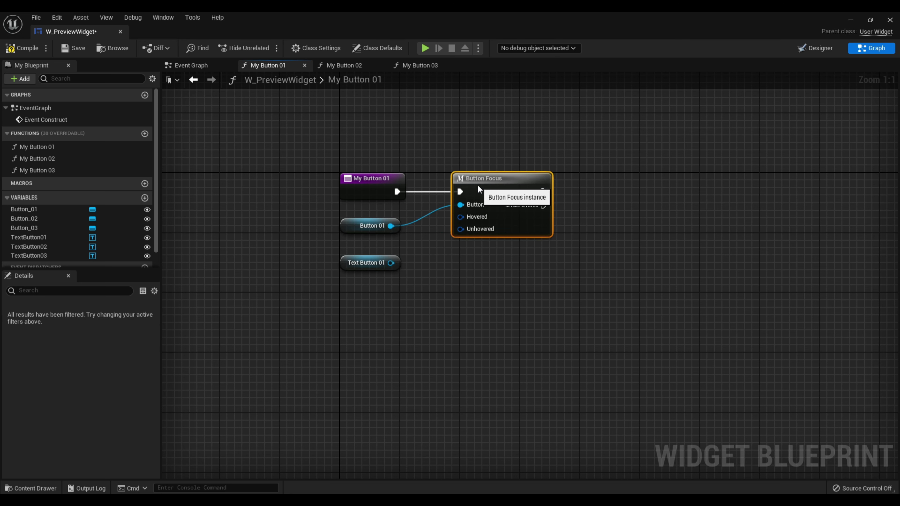
# Promote Button Focus's Hovered and Unhovered inputs to variables.
pyautogui.rightClick(460, 218)
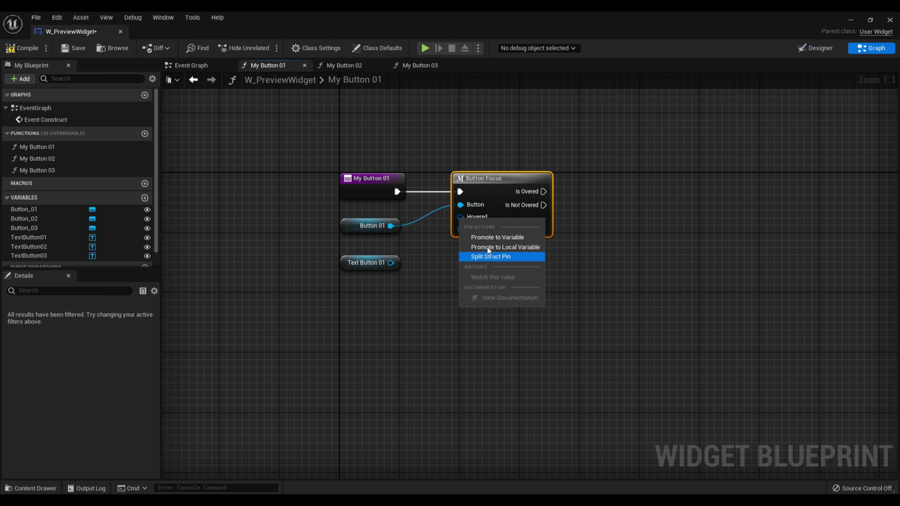
pyautogui.click(485, 237)
pyautogui.moveTo(419, 180); pyautogui.dragTo(396, 247)
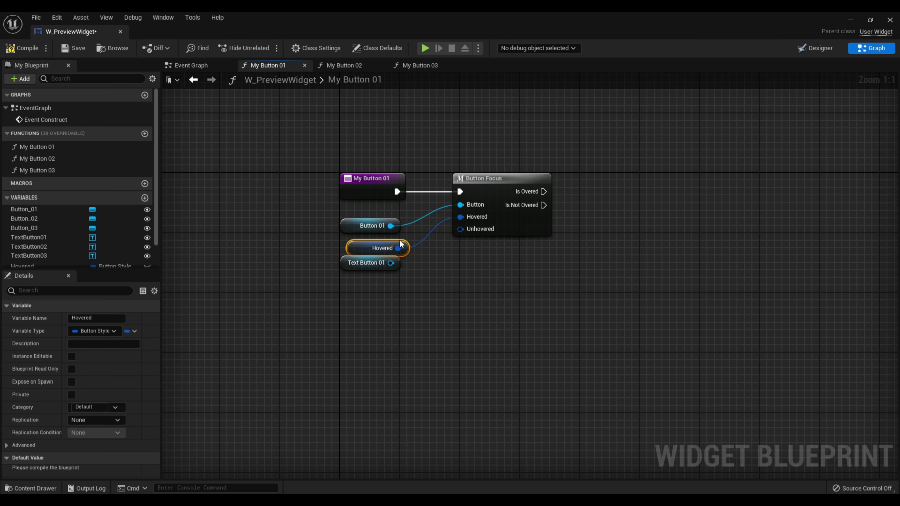
pyautogui.moveTo(351, 266); pyautogui.dragTo(568, 290)
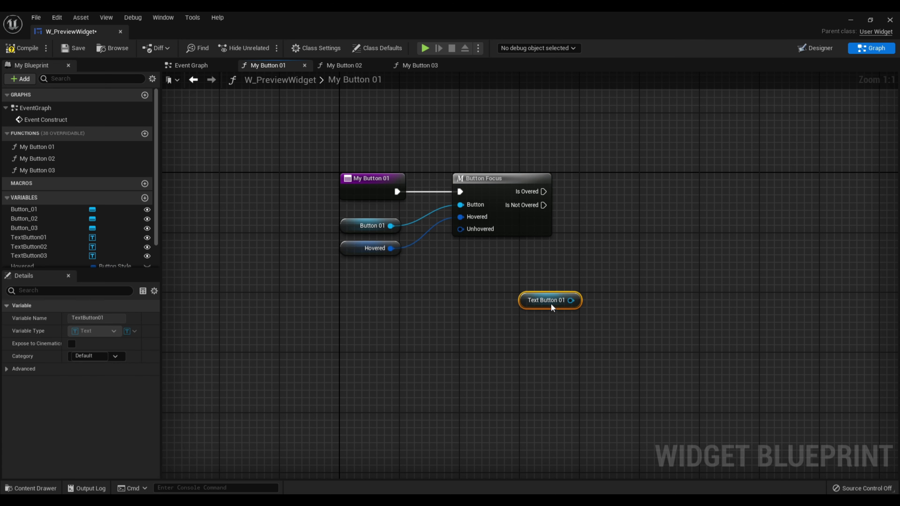
pyautogui.rightClick(460, 229)
pyautogui.click(485, 249)
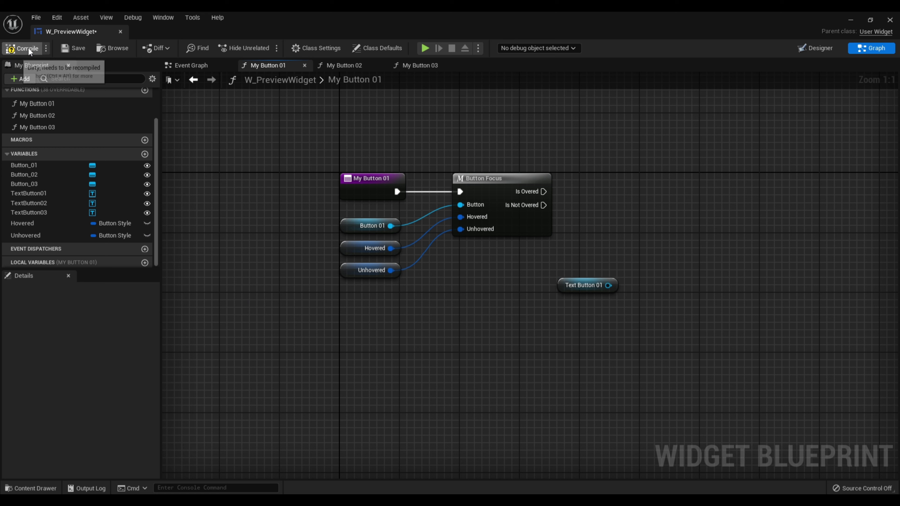
# Set the Hovered style's Normal tint to yellow.
pyautogui.click(351, 248)
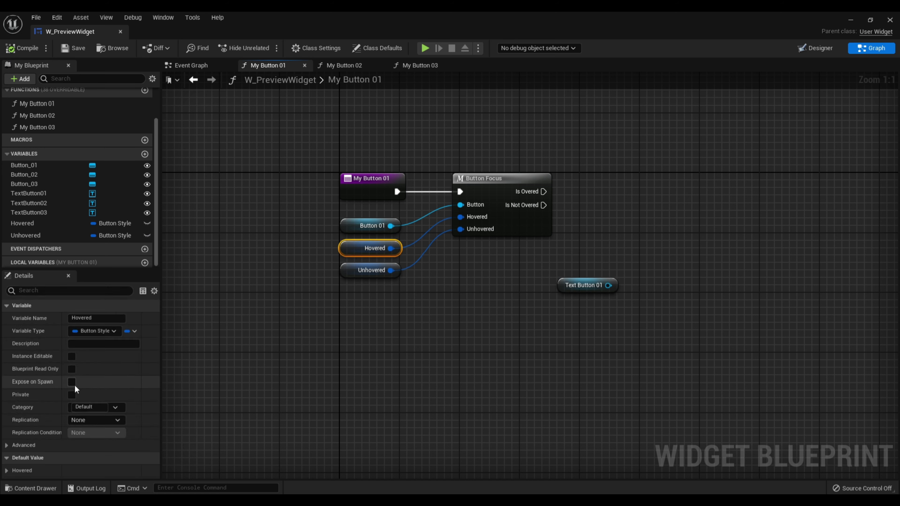
pyautogui.click(74, 471)
pyautogui.scroll(-3, 77, 444)
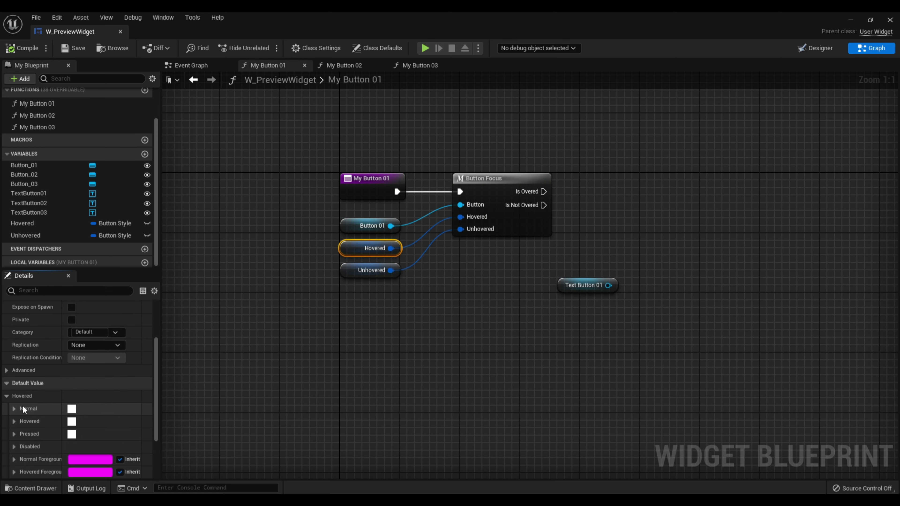
pyautogui.click(14, 408)
pyautogui.scroll(-2, 72, 390)
pyautogui.click(72, 363)
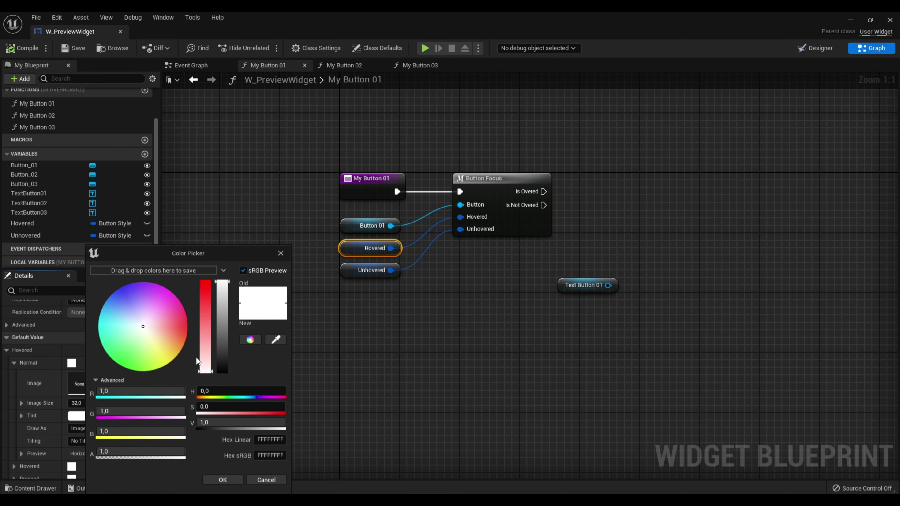
pyautogui.moveTo(164, 350); pyautogui.dragTo(194, 378)
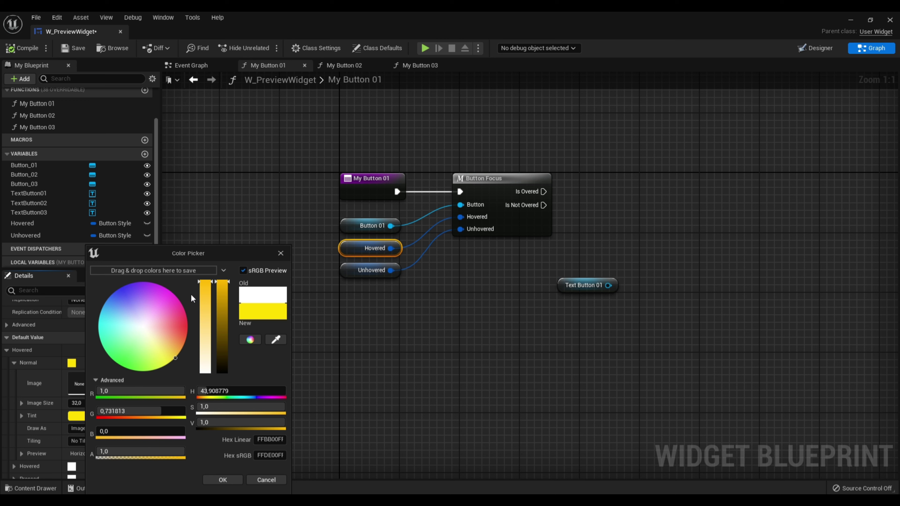
pyautogui.click(232, 478)
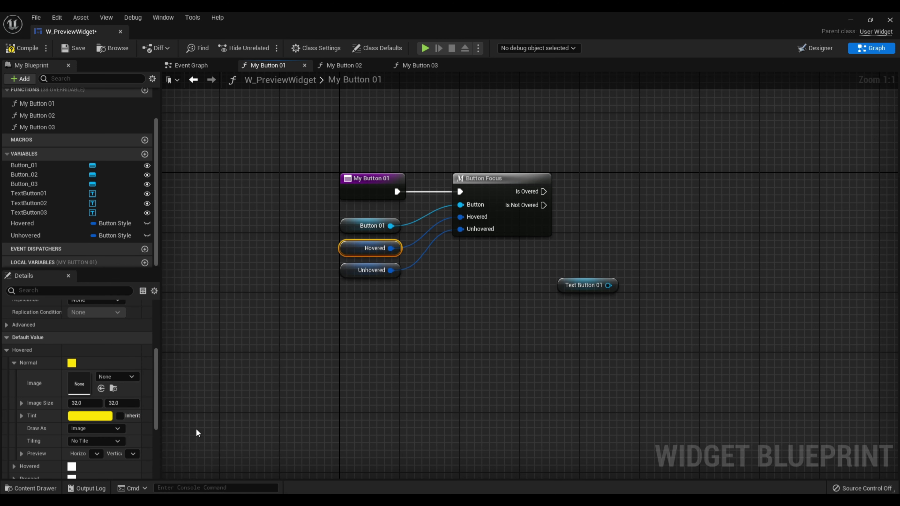
# Lower the opacity of the Hovered style's Hovered-state tint.
pyautogui.click(21, 351)
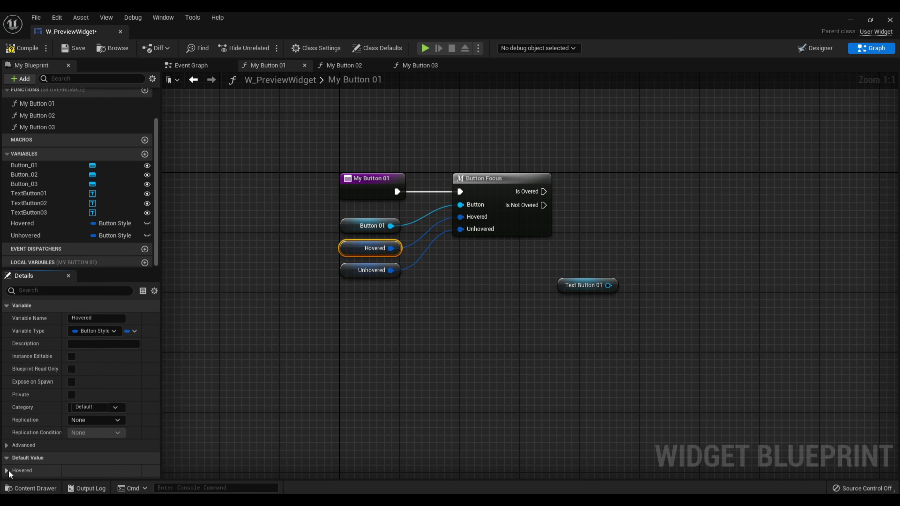
pyautogui.click(8, 471)
pyautogui.scroll(-2, 21, 436)
pyautogui.scroll(-3, 22, 399)
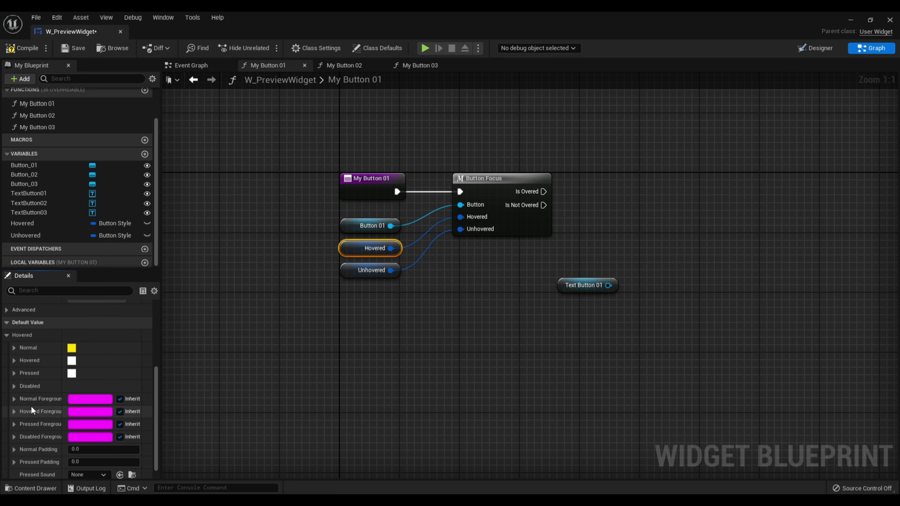
pyautogui.click(13, 360)
pyautogui.click(87, 414)
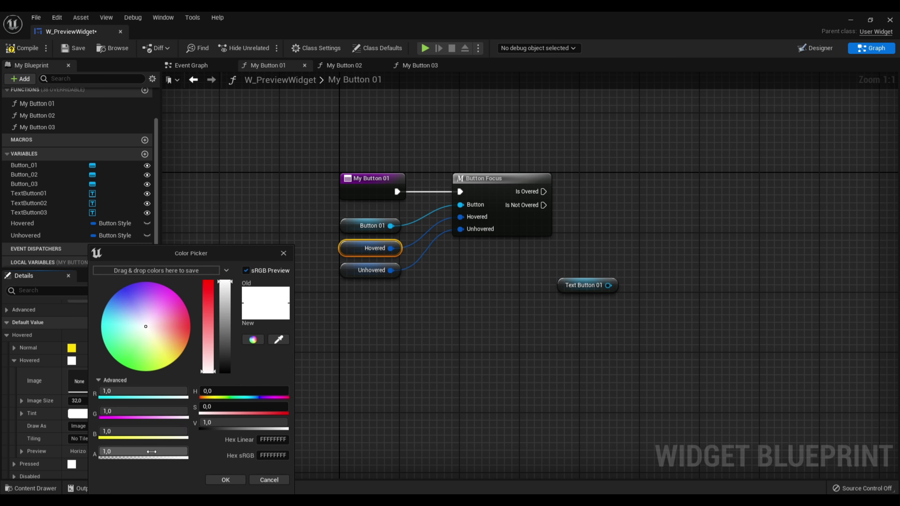
pyautogui.moveTo(153, 453); pyautogui.dragTo(142, 453)
pyautogui.click(226, 479)
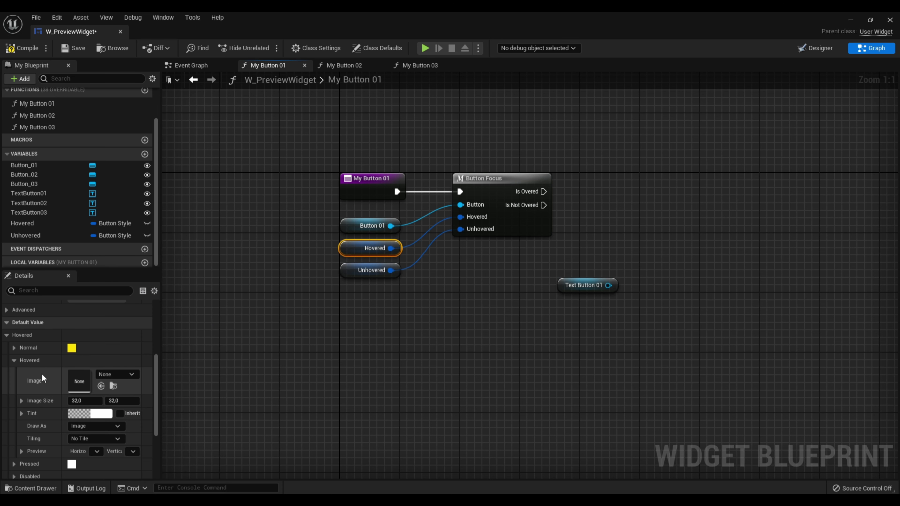
pyautogui.click(14, 360)
# Set the Hovered style's Pressed tint to orange.
pyautogui.click(14, 372)
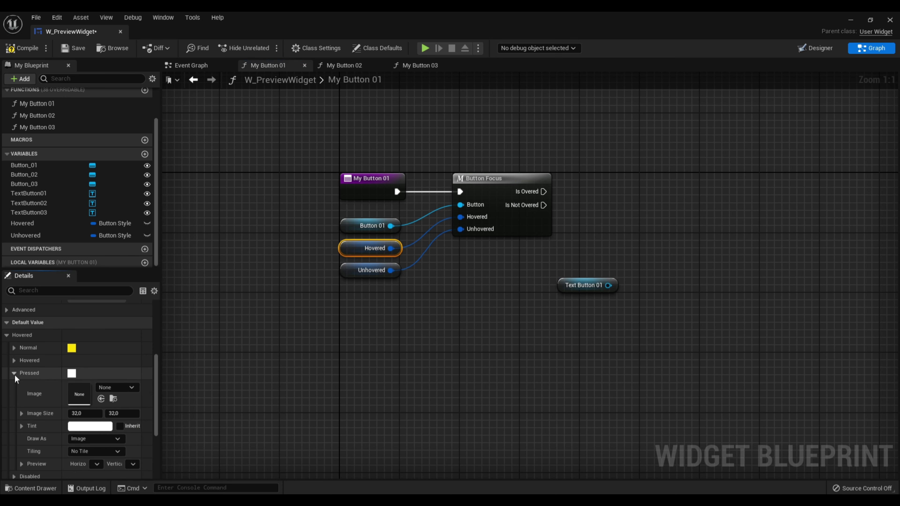
pyautogui.click(90, 426)
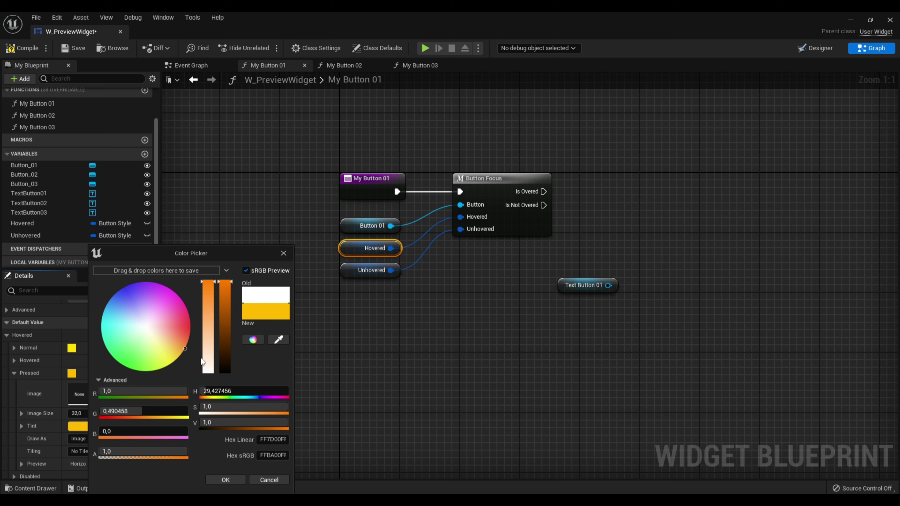
pyautogui.moveTo(146, 326); pyautogui.dragTo(194, 373)
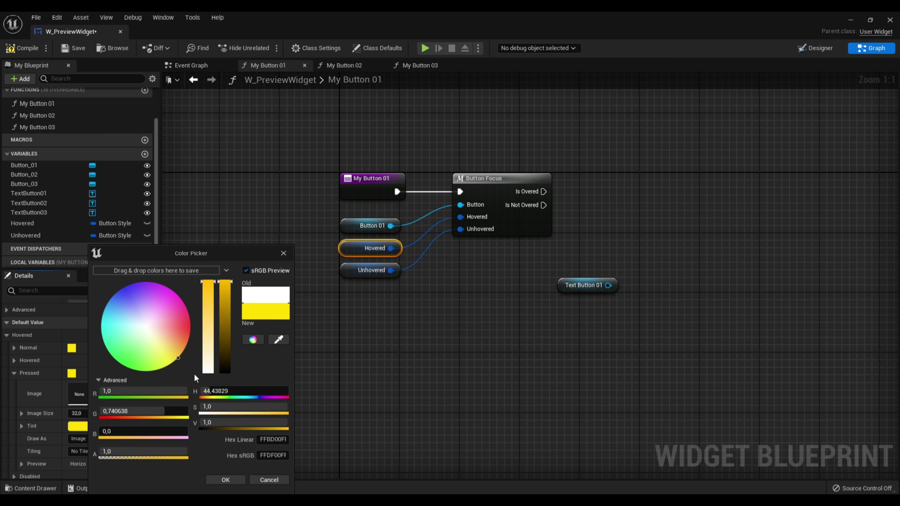
pyautogui.click(233, 478)
pyautogui.click(15, 372)
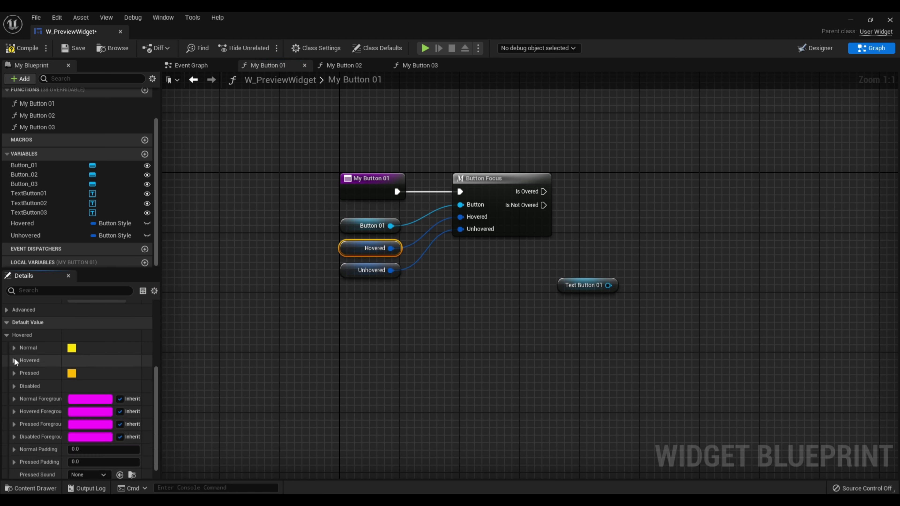
# Set the Unhovered style's Normal tint to grey.
pyautogui.click(347, 269)
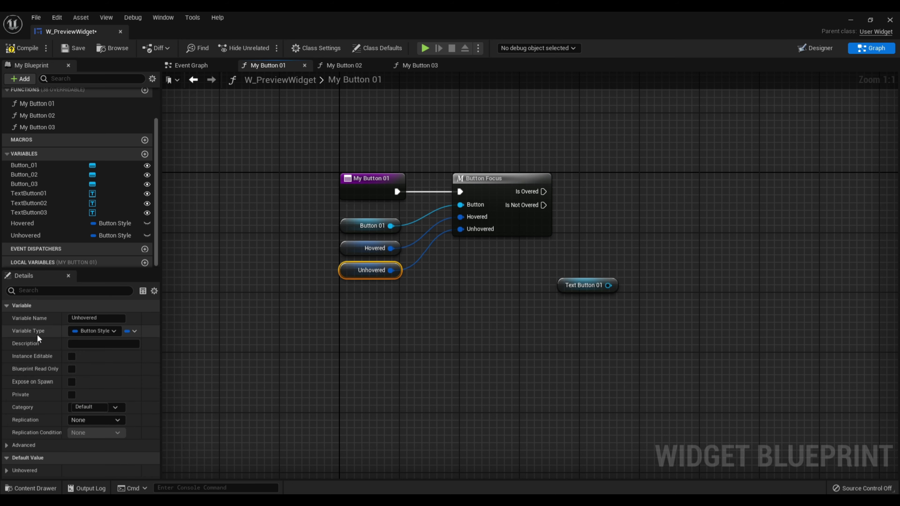
pyautogui.click(9, 470)
pyautogui.scroll(-3, 36, 448)
pyautogui.click(14, 409)
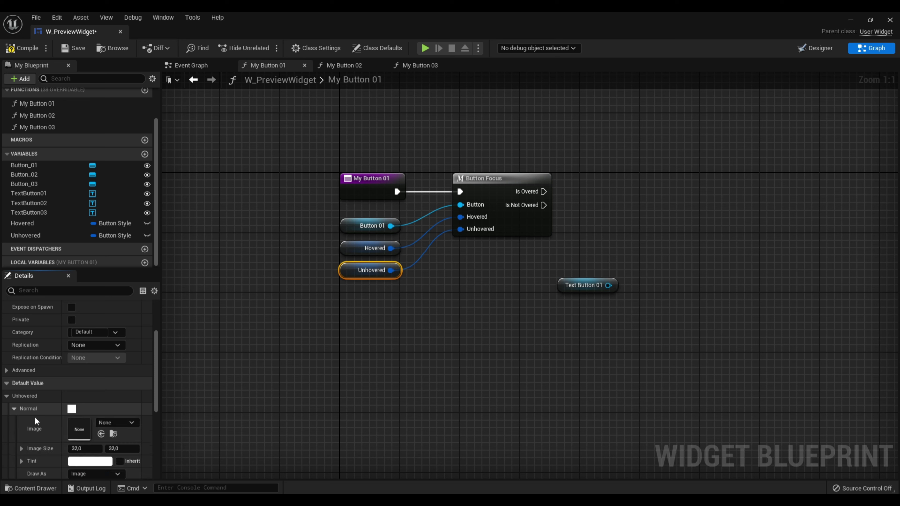
pyautogui.click(87, 462)
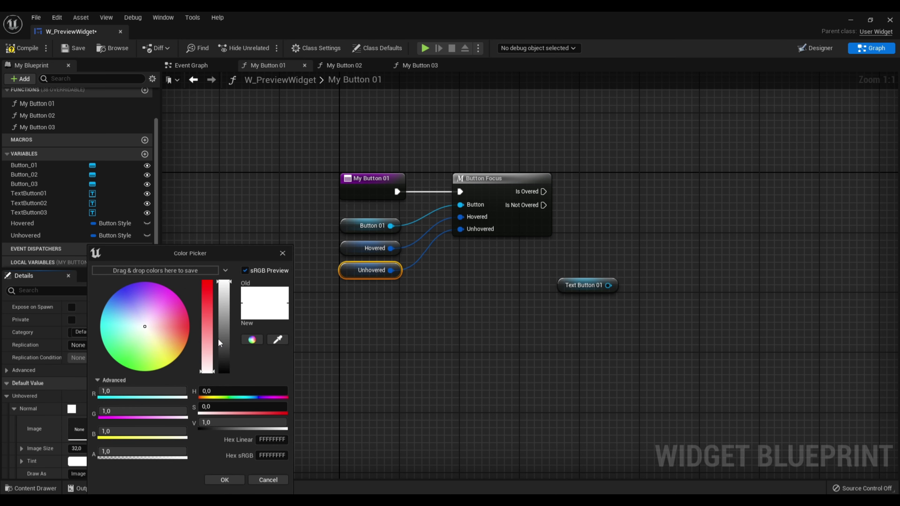
pyautogui.click(224, 343)
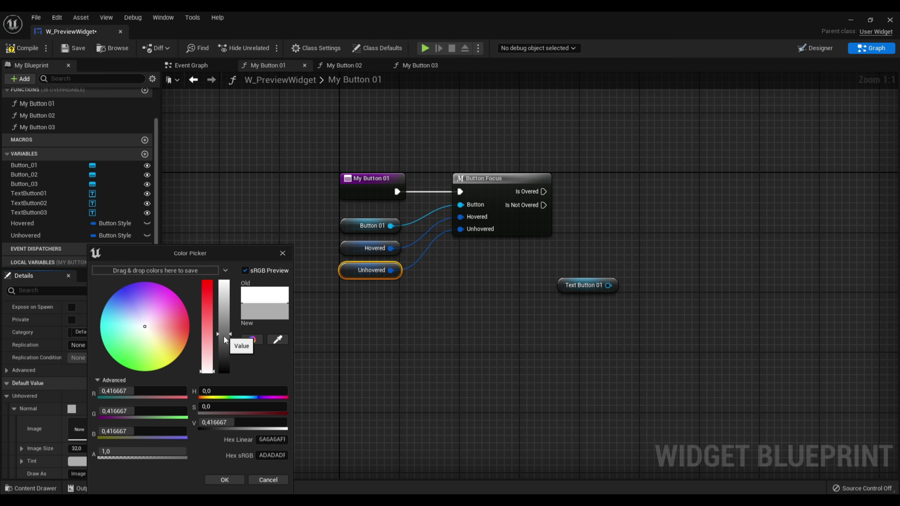
pyautogui.click(218, 479)
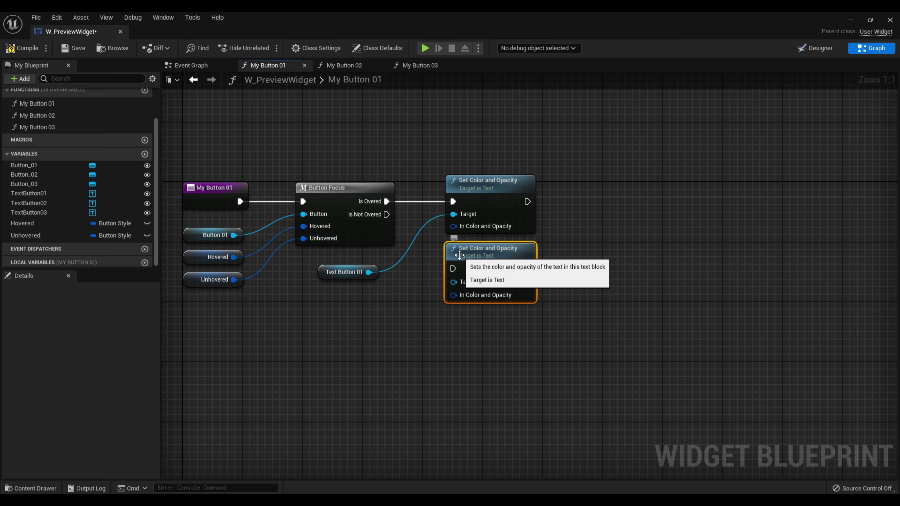
# Wire Is Not Overed and Text Button 01 into the second Set Color and Opacity node, and split both colour pins.
pyautogui.moveTo(387, 214); pyautogui.dragTo(453, 269)
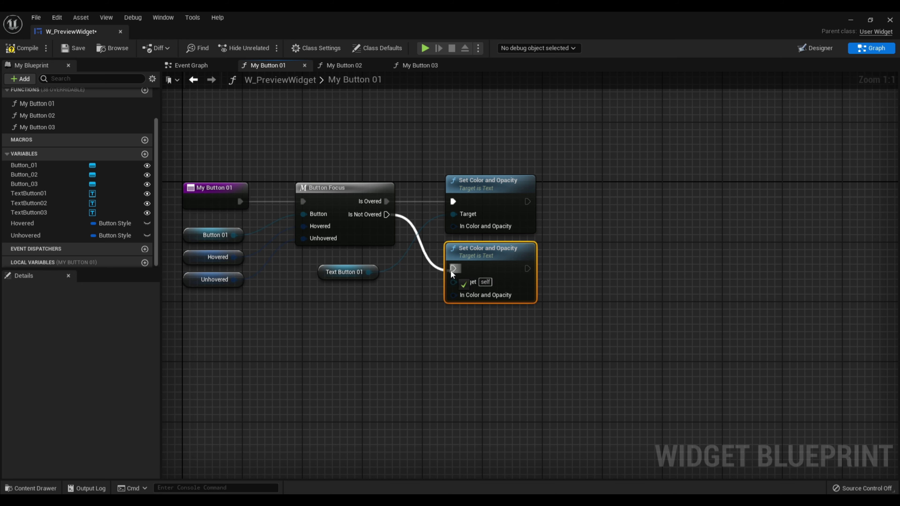
pyautogui.moveTo(369, 272); pyautogui.dragTo(454, 282)
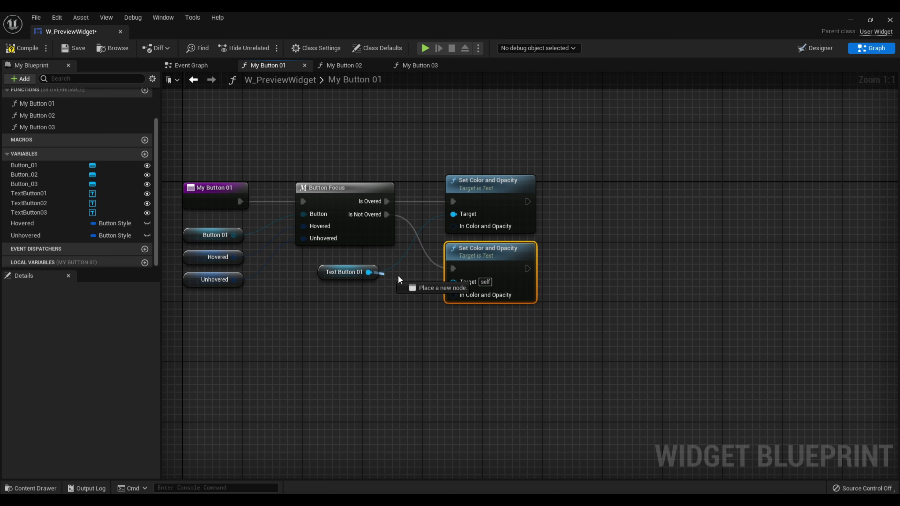
pyautogui.rightClick(453, 226)
pyautogui.click(486, 266)
pyautogui.moveTo(467, 277)
pyautogui.mouseDown()
pyautogui.moveTo(474, 307)
pyautogui.moveTo(467, 307)
pyautogui.mouseUp()
pyautogui.rightClick(453, 323)
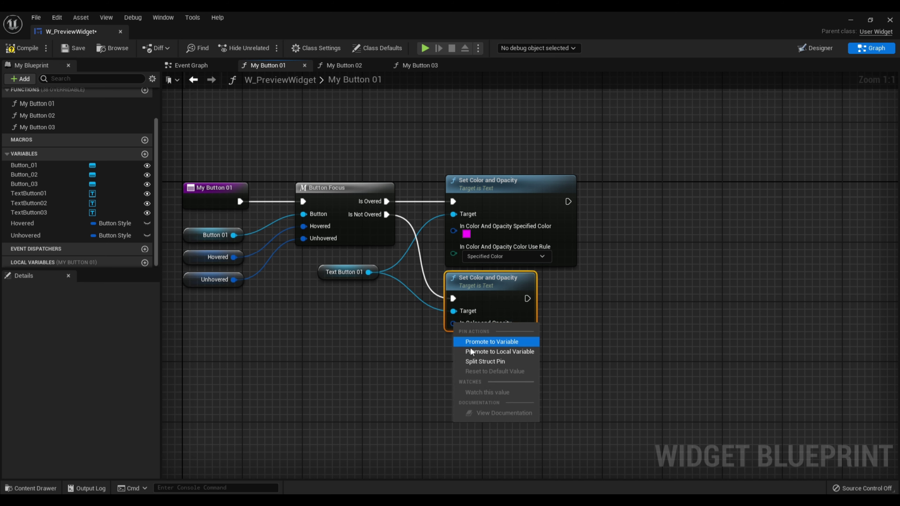
pyautogui.click(477, 361)
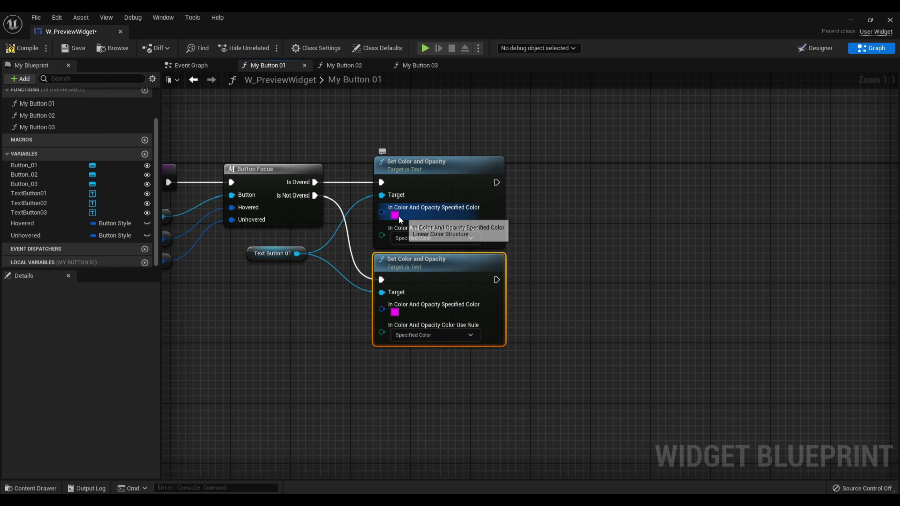
# Select all the focus-colour logic nodes, from Button Focus to both colour nodes.
pyautogui.moveTo(290, 260); pyautogui.dragTo(383, 268, button='right')
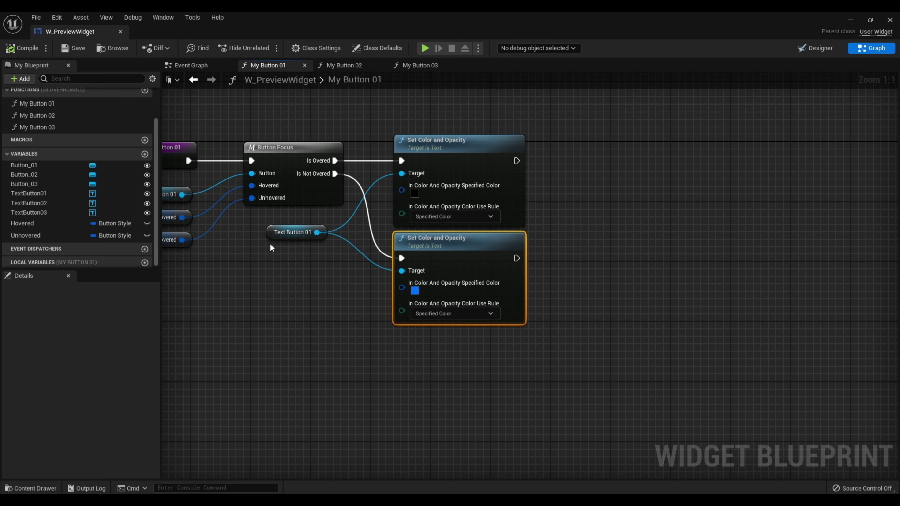
pyautogui.moveTo(331, 261); pyautogui.dragTo(423, 280, button='right')
pyautogui.moveTo(364, 131); pyautogui.dragTo(547, 181)
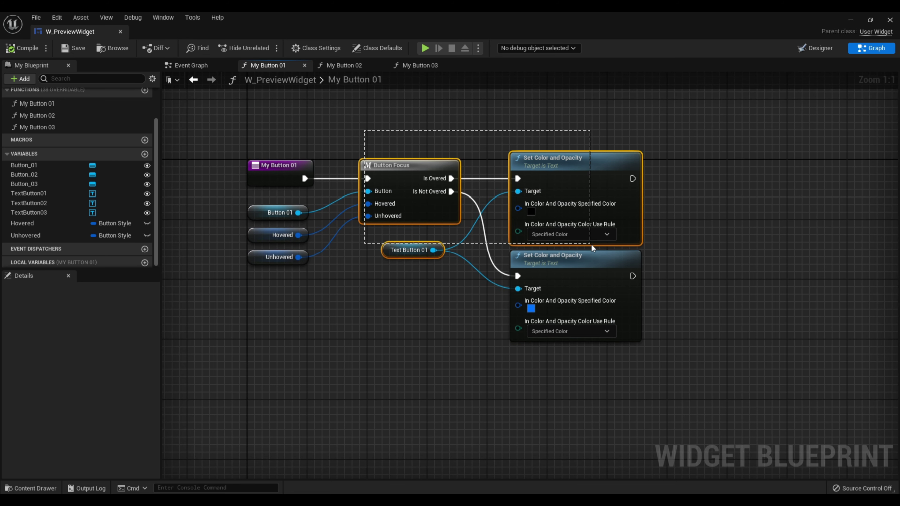
pyautogui.moveTo(242, 201); pyautogui.dragTo(660, 341)
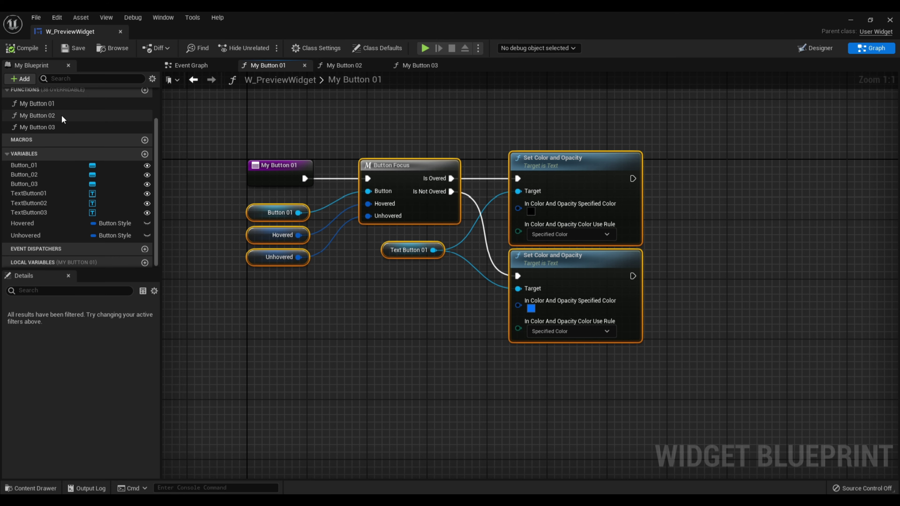
# Paste the logic into My Button 02, wire its entry, and rebind the getters to Button 02 and Text Button 02.
pyautogui.doubleClick(37, 115)
pyautogui.hotkey('ctrl', 'v')
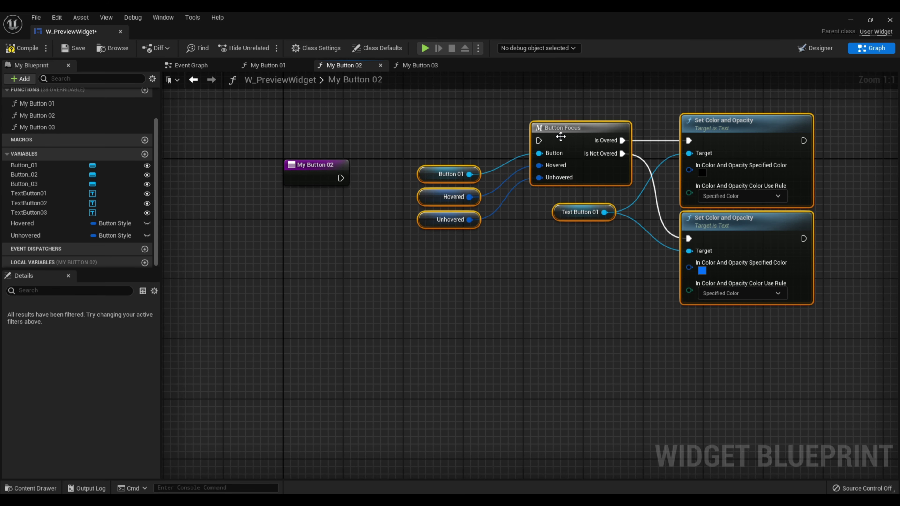
pyautogui.moveTo(559, 137); pyautogui.dragTo(422, 174)
pyautogui.moveTo(340, 178); pyautogui.dragTo(403, 178)
pyautogui.moveTo(24, 174); pyautogui.dragTo(319, 212)
pyautogui.moveTo(29, 202); pyautogui.dragTo(419, 255)
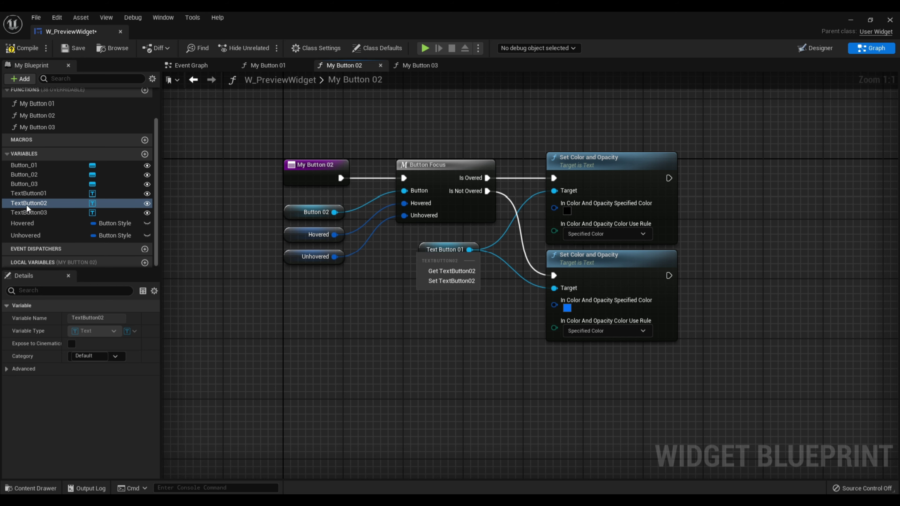
pyautogui.click(452, 271)
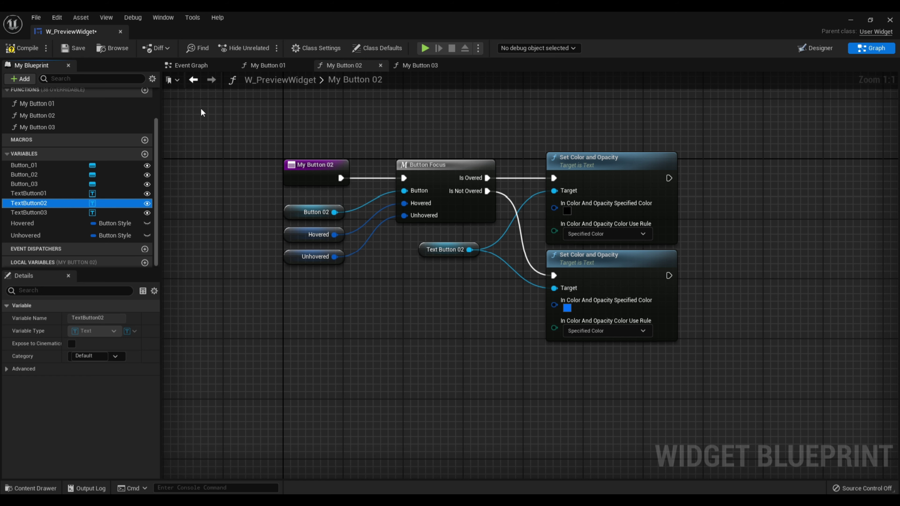
# Paste the logic into My Button 03, wire its entry, and rebind the getters to Button_03 and TextButton03.
pyautogui.click(418, 65)
pyautogui.hotkey('ctrl', 'v')
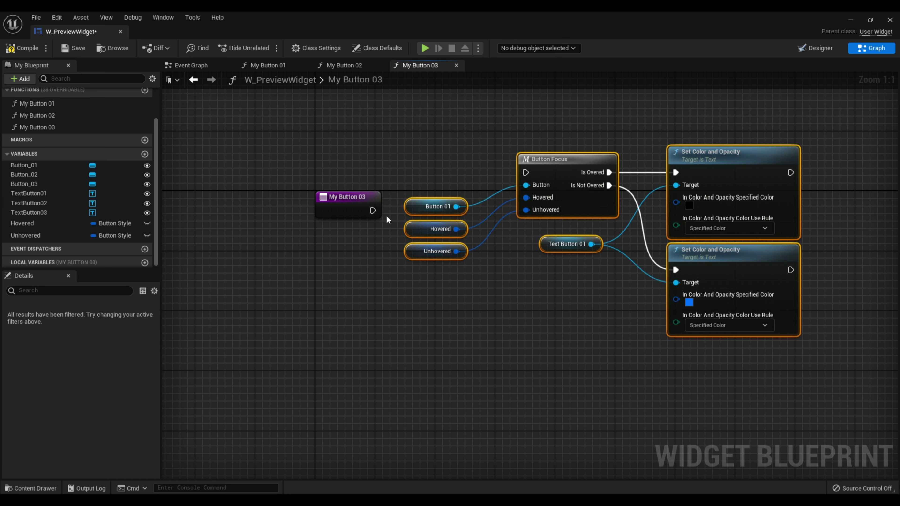
pyautogui.moveTo(553, 170); pyautogui.dragTo(463, 207)
pyautogui.moveTo(373, 210); pyautogui.dragTo(436, 210)
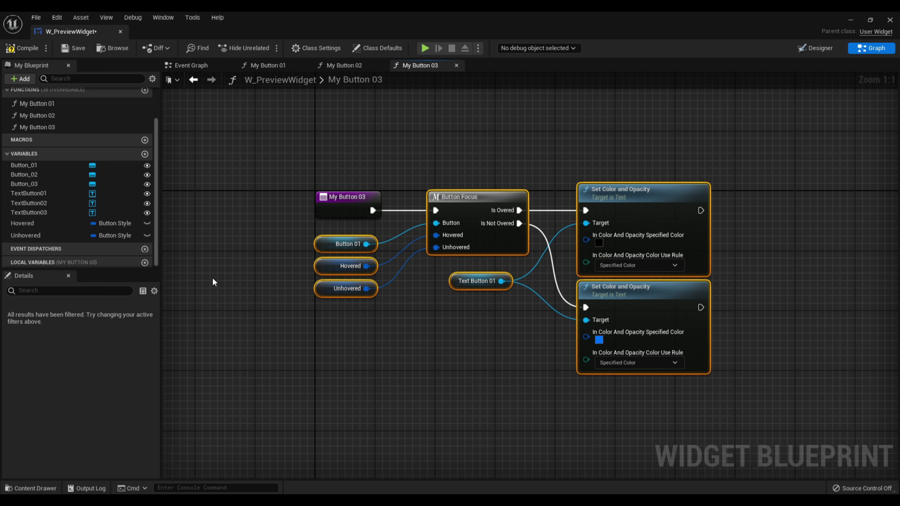
pyautogui.moveTo(32, 184); pyautogui.dragTo(326, 248)
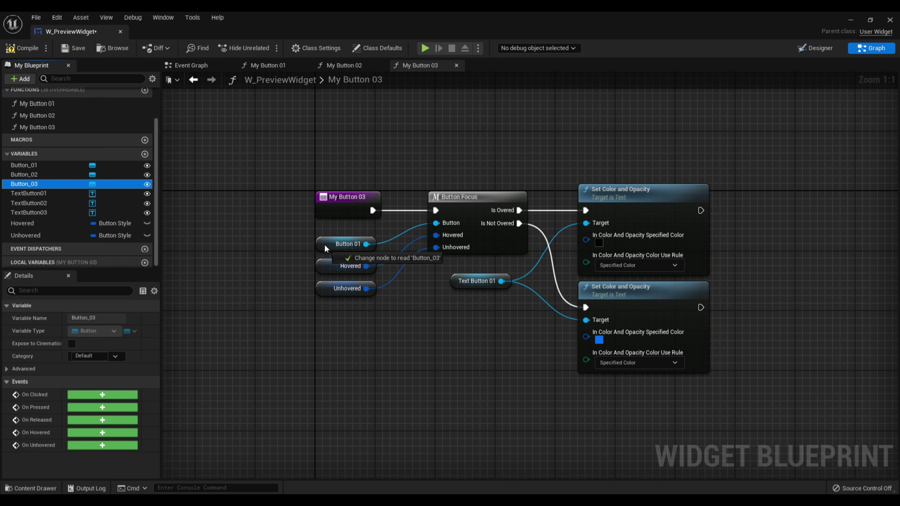
pyautogui.moveTo(34, 213)
pyautogui.mouseDown()
pyautogui.moveTo(441, 294)
pyautogui.moveTo(460, 284)
pyautogui.mouseUp()
pyautogui.click(194, 79)
pyautogui.rightClick(268, 256)
# Add an Event Tick node and call My Button 01 from its execution output.
pyautogui.write('tick')
pyautogui.press('Return')
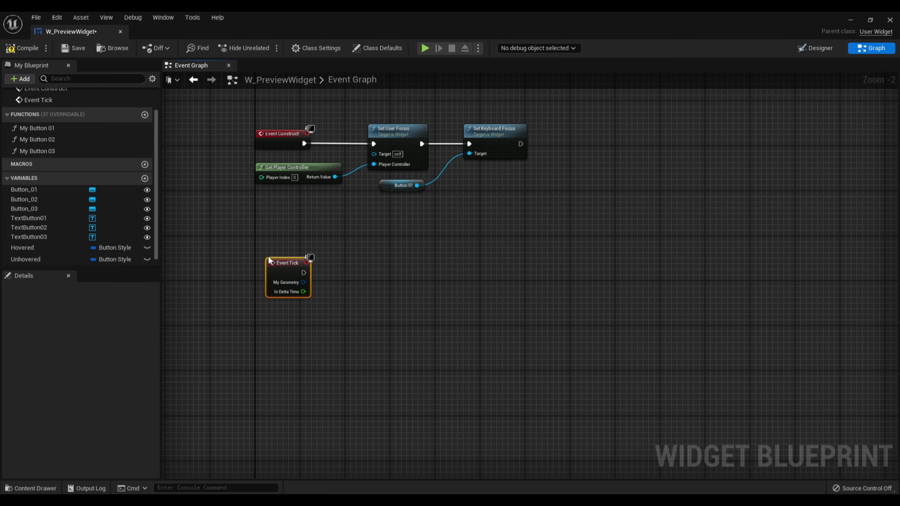
pyautogui.moveTo(272, 260)
pyautogui.mouseDown()
pyautogui.moveTo(260, 239)
pyautogui.moveTo(347, 253)
pyautogui.mouseUp()
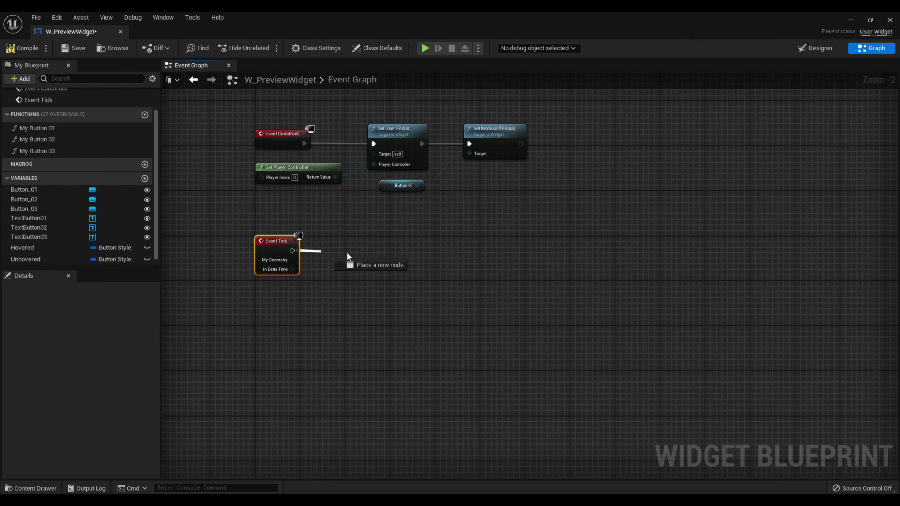
pyautogui.write('my bu')
pyautogui.press('Return')
# Chain My Button 02 and My Button 03 calls after it, then compile and save the widget.
pyautogui.moveTo(402, 250); pyautogui.dragTo(443, 244)
pyautogui.click(478, 297)
pyautogui.moveTo(509, 250); pyautogui.dragTo(553, 255)
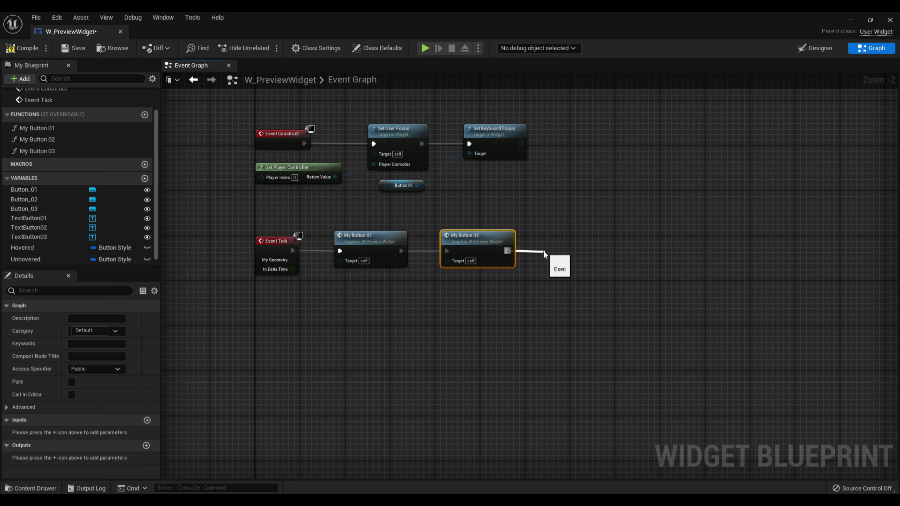
pyautogui.click(589, 312)
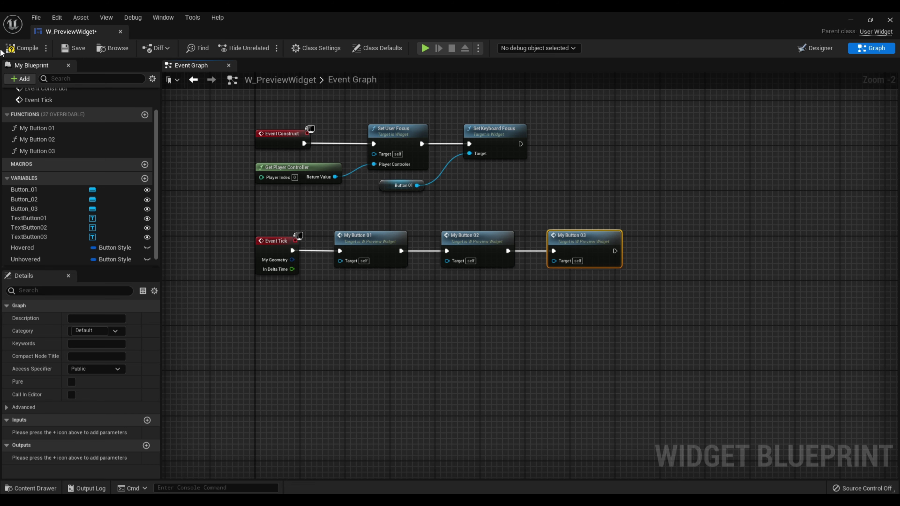
pyautogui.click(22, 48)
pyautogui.click(73, 47)
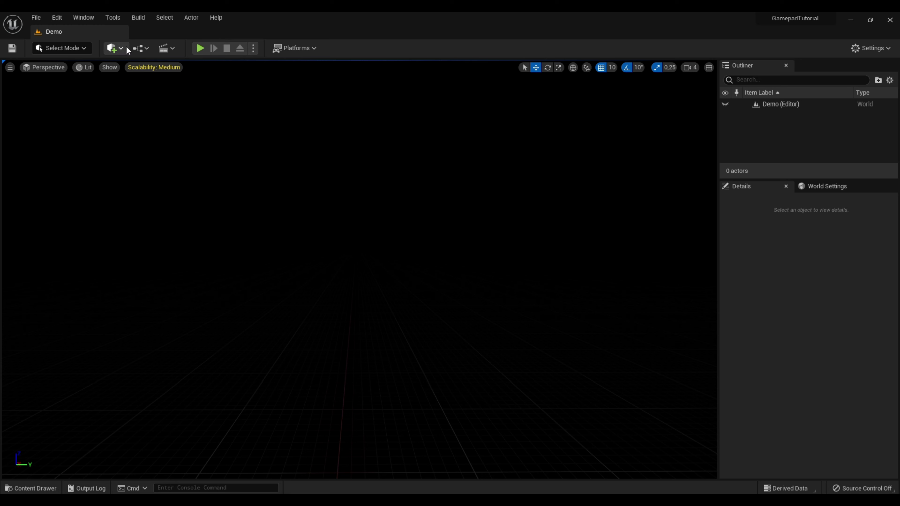
# Open the Demo Level Blueprint, add Event BeginPlay to create W_PreviewWidget, and end the test play.
pyautogui.click(140, 49)
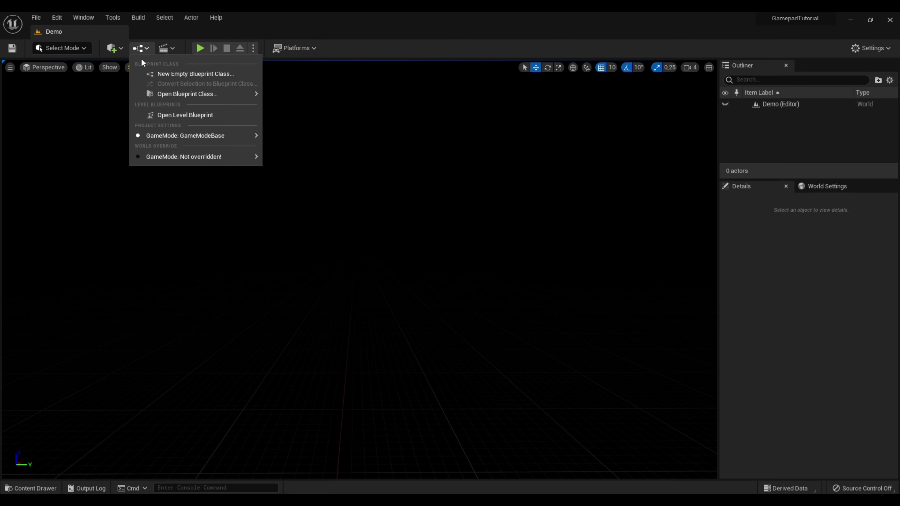
pyautogui.click(180, 115)
pyautogui.rightClick(341, 177)
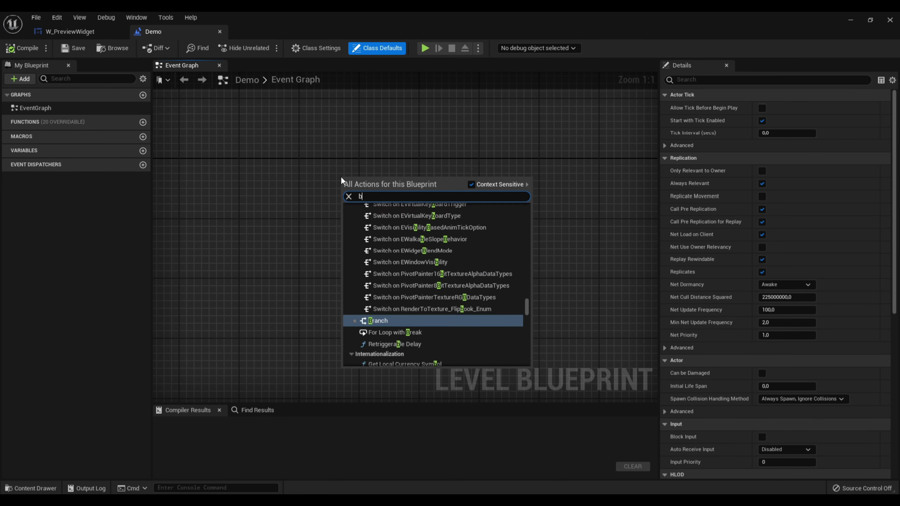
pyautogui.write('begin')
pyautogui.press('Return')
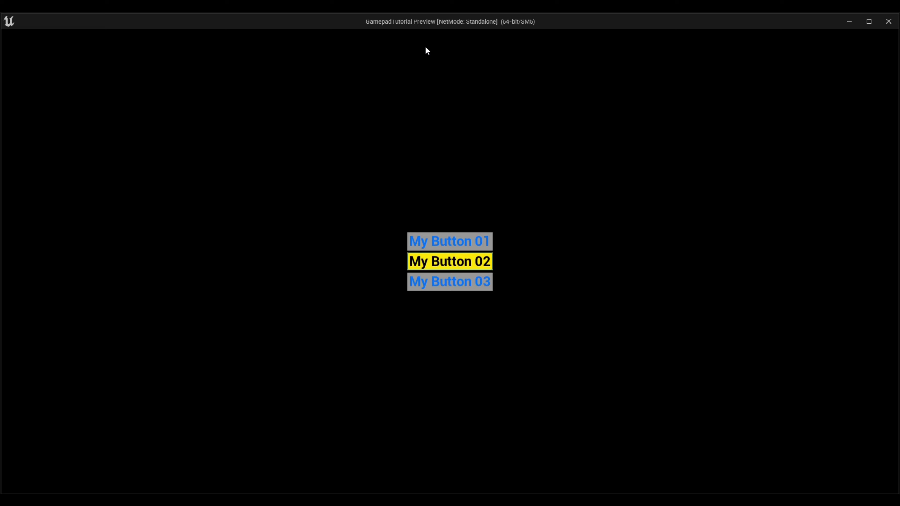
pyautogui.press('Escape')
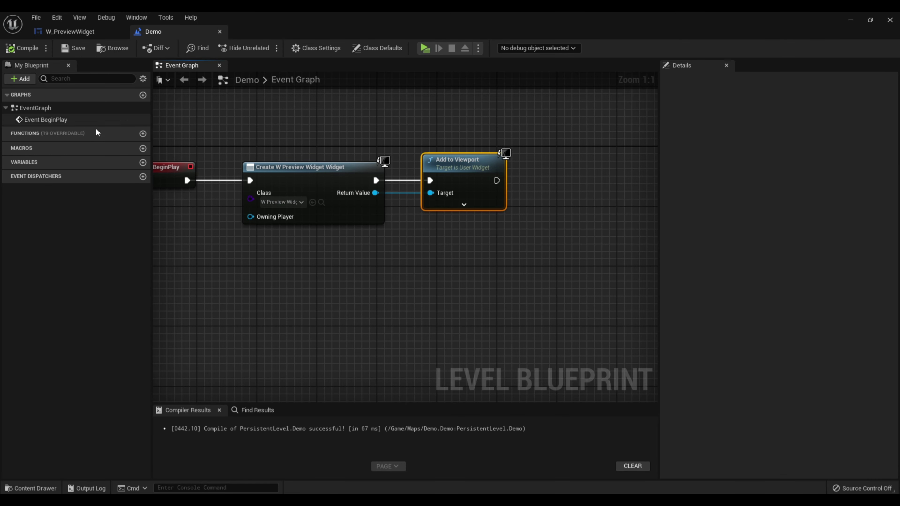
# Back in W_PreviewWidget, expand the Hovered style variable's default Normal settings.
pyautogui.click(89, 37)
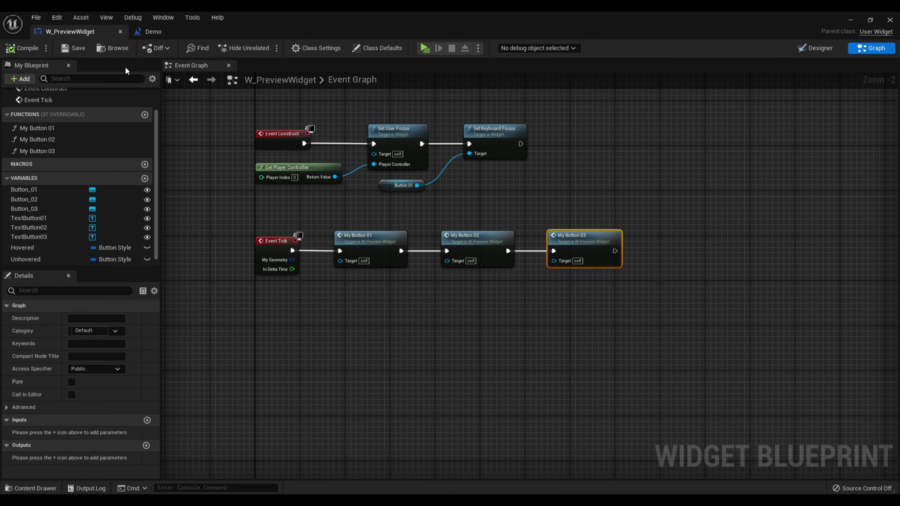
pyautogui.click(29, 250)
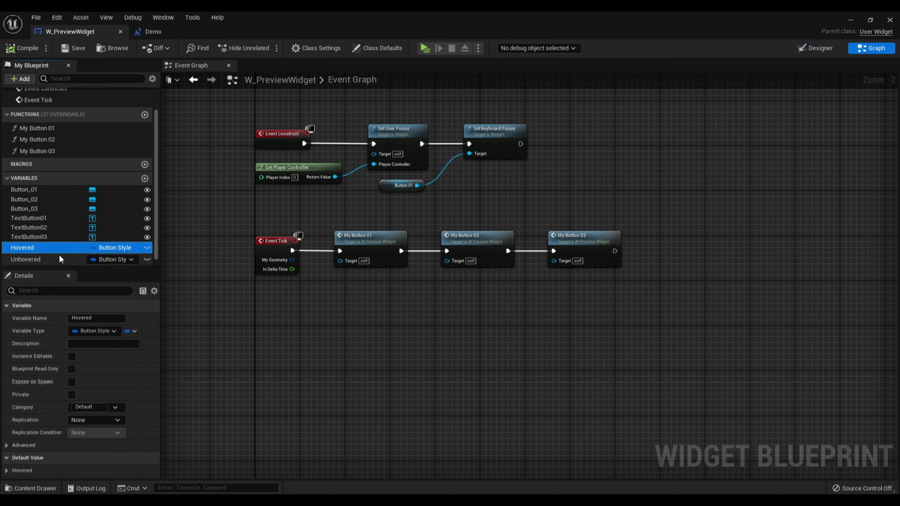
pyautogui.click(6, 470)
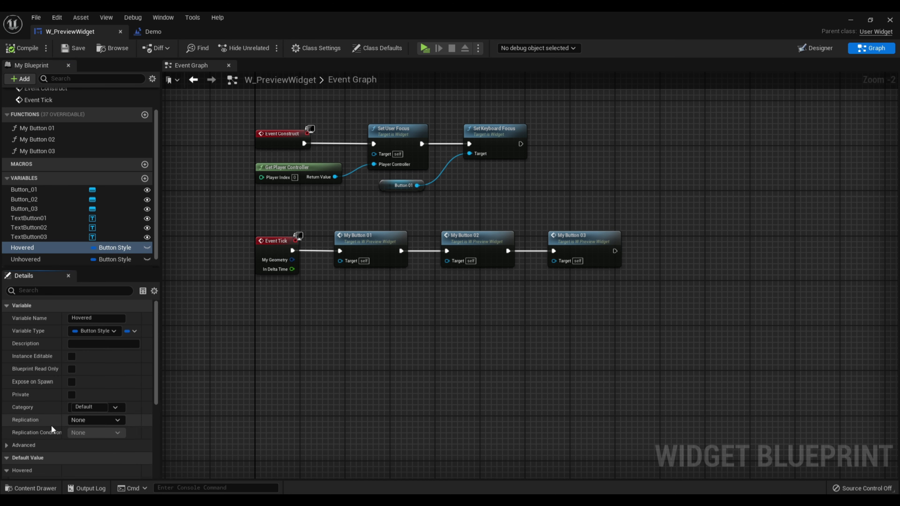
pyautogui.scroll(-5, 50, 425)
pyautogui.click(14, 348)
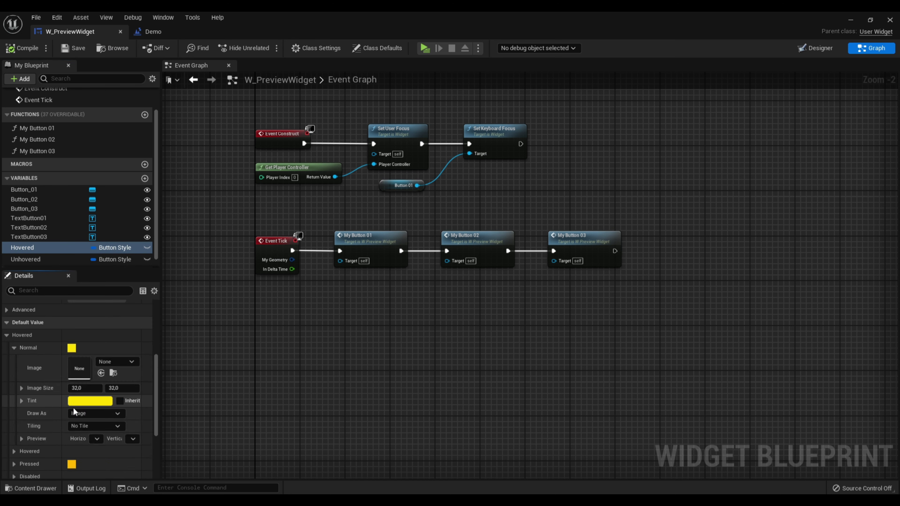
pyautogui.click(87, 401)
# Set the Unhovered style's Normal tint alpha to 0 so it is fully transparent.
pyautogui.click(26, 260)
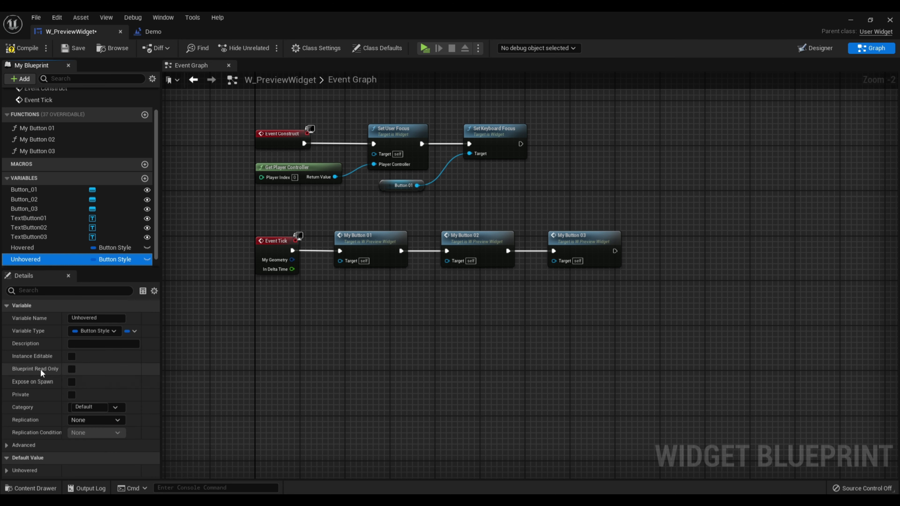
pyautogui.click(6, 471)
pyautogui.scroll(-5, 20, 437)
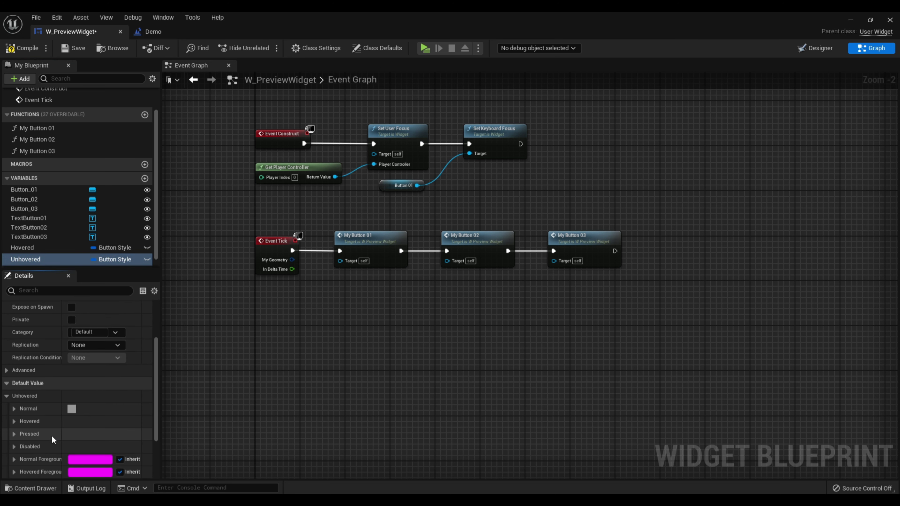
pyautogui.click(15, 409)
pyautogui.click(90, 461)
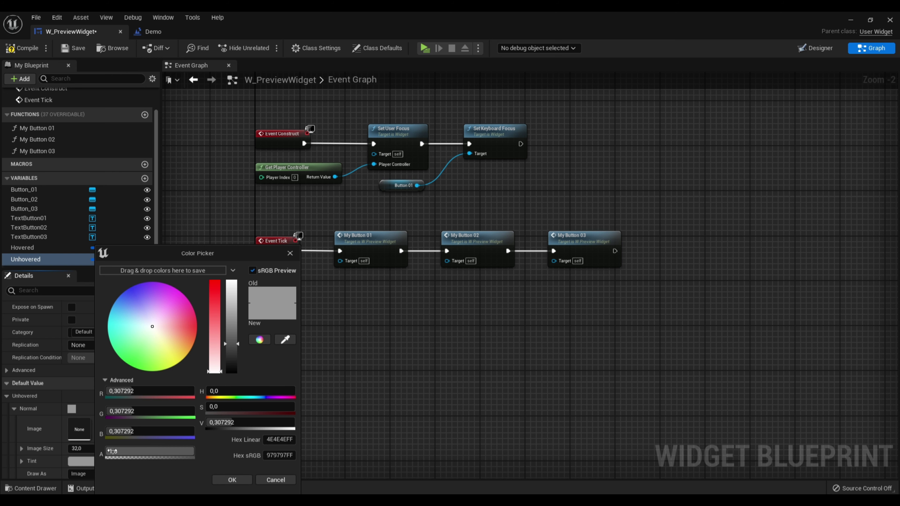
pyautogui.moveTo(163, 451); pyautogui.dragTo(107, 451)
pyautogui.click(234, 481)
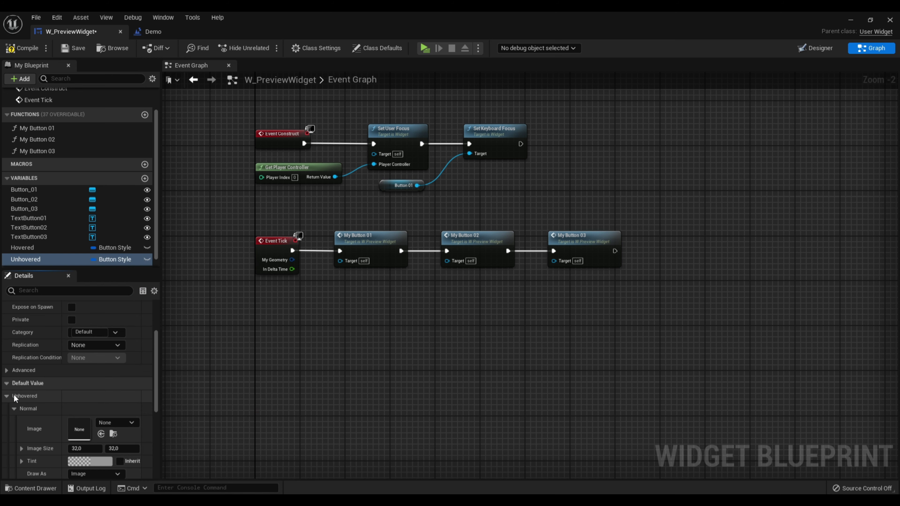
pyautogui.moveTo(379, 312); pyautogui.dragTo(396, 360, button='right')
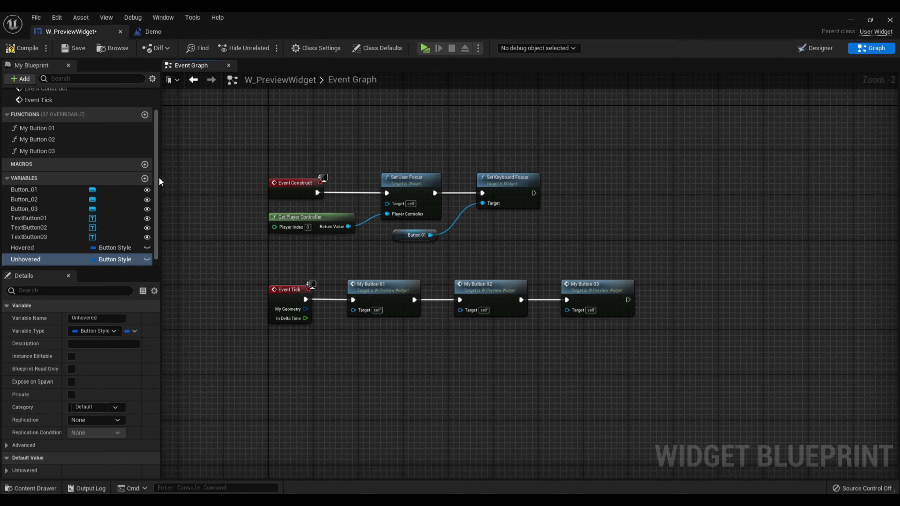
# In My Button 01, make the focused text red and the unfocused text white, then save.
pyautogui.doubleClick(50, 133)
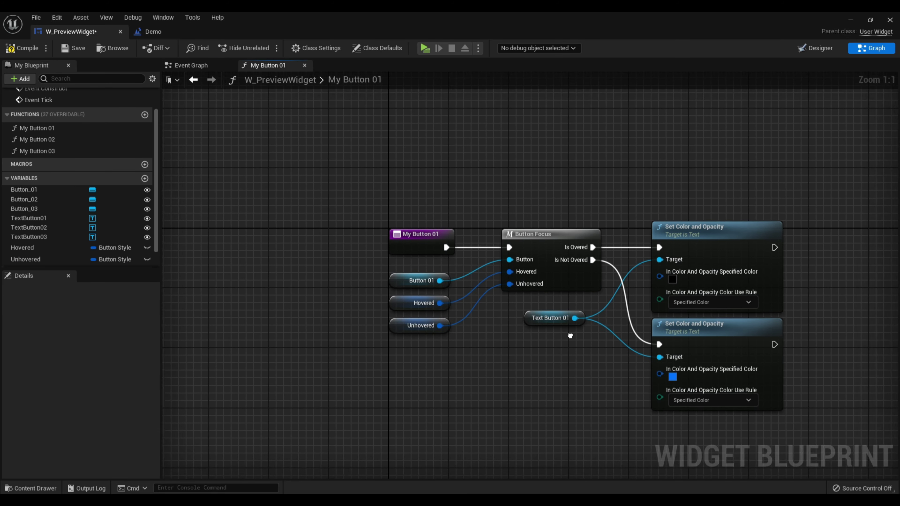
pyautogui.click(445, 181)
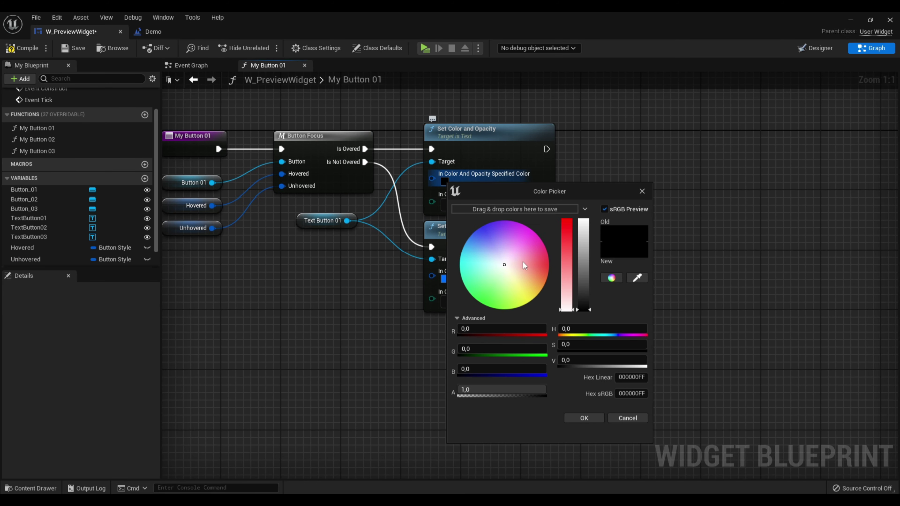
pyautogui.moveTo(581, 294); pyautogui.dragTo(584, 198)
pyautogui.click(589, 418)
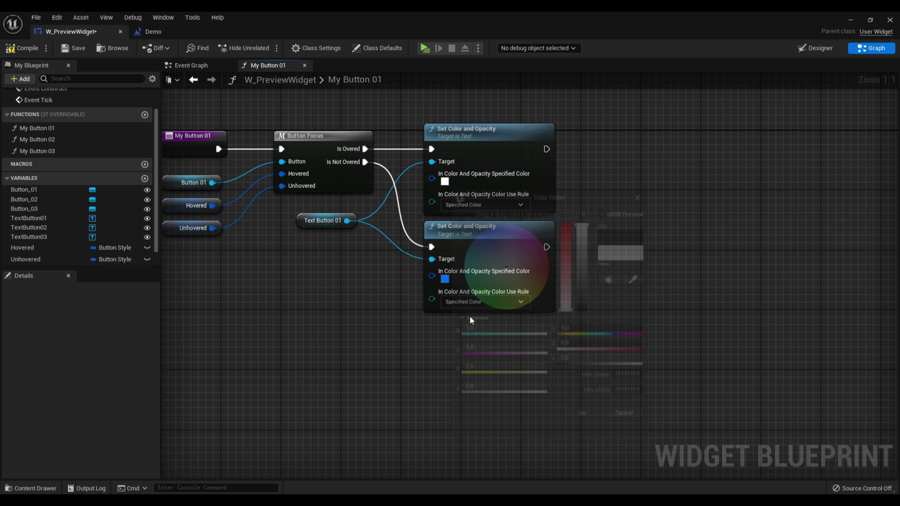
pyautogui.click(445, 279)
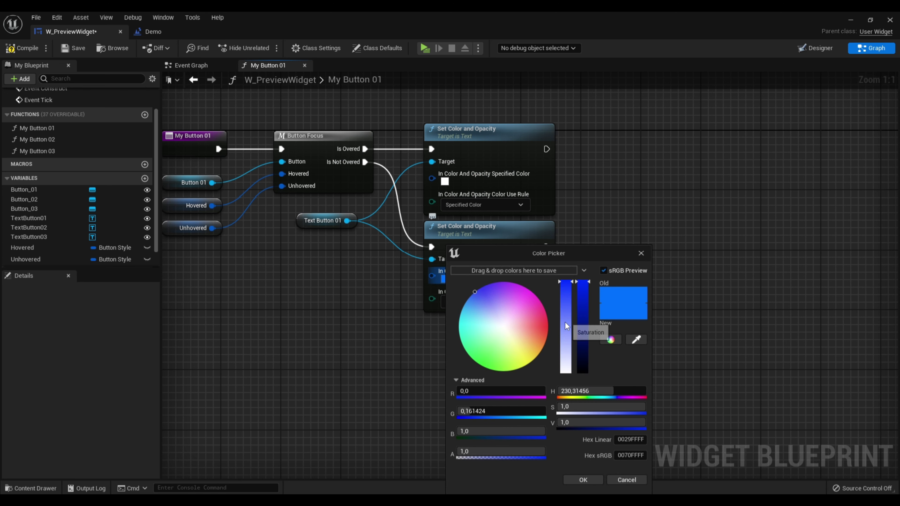
pyautogui.moveTo(565, 369); pyautogui.dragTo(565, 397)
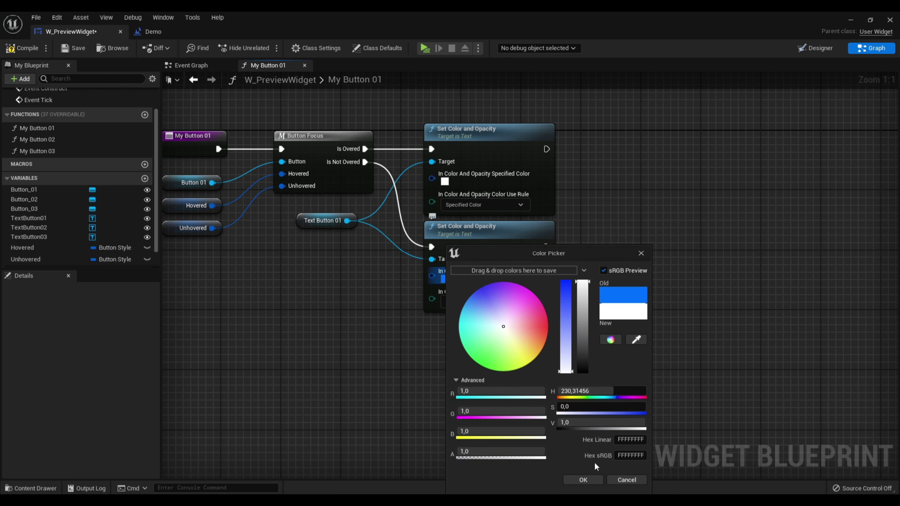
pyautogui.click(575, 479)
pyautogui.click(445, 181)
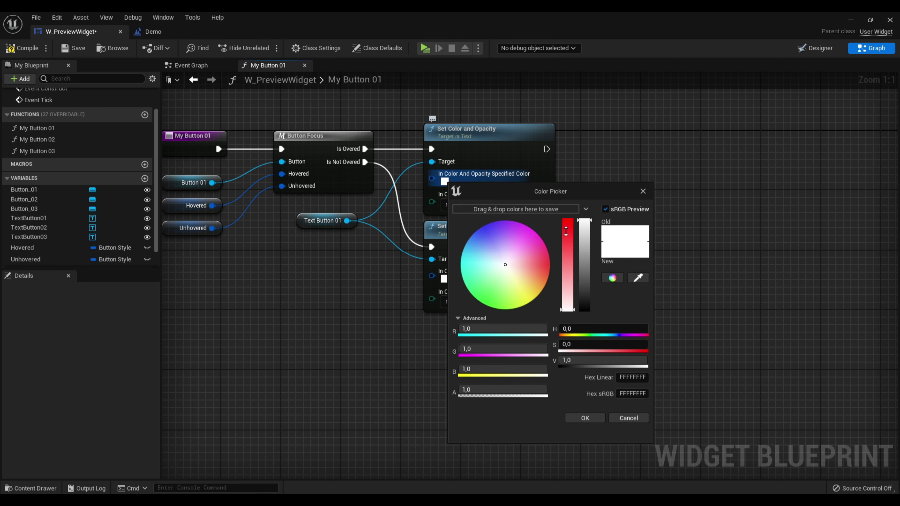
pyautogui.click(550, 265)
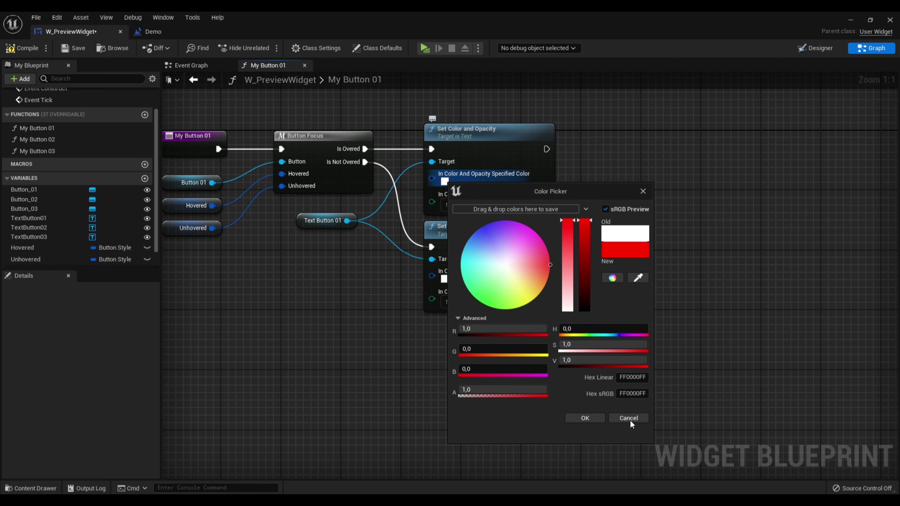
pyautogui.click(585, 418)
pyautogui.click(22, 48)
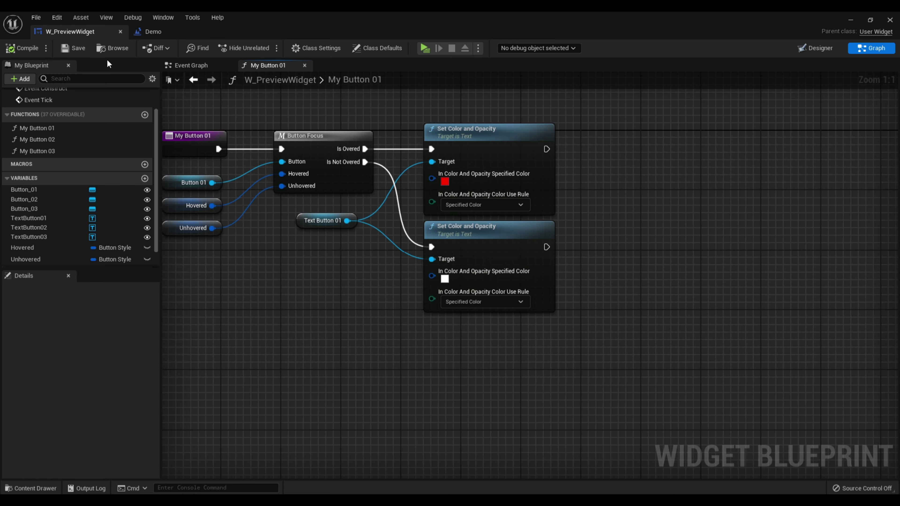
# In My Button 02, change the unfocused text colour from blue to white and save.
pyautogui.doubleClick(53, 139)
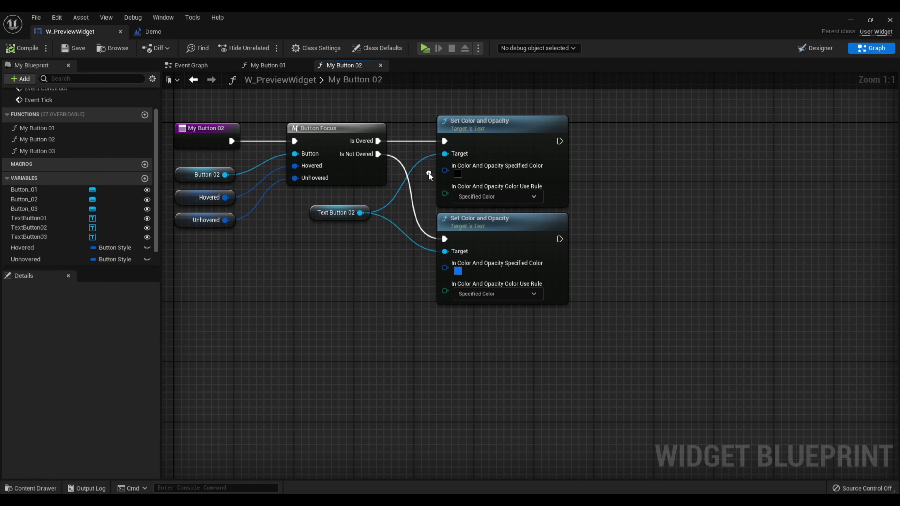
pyautogui.click(457, 174)
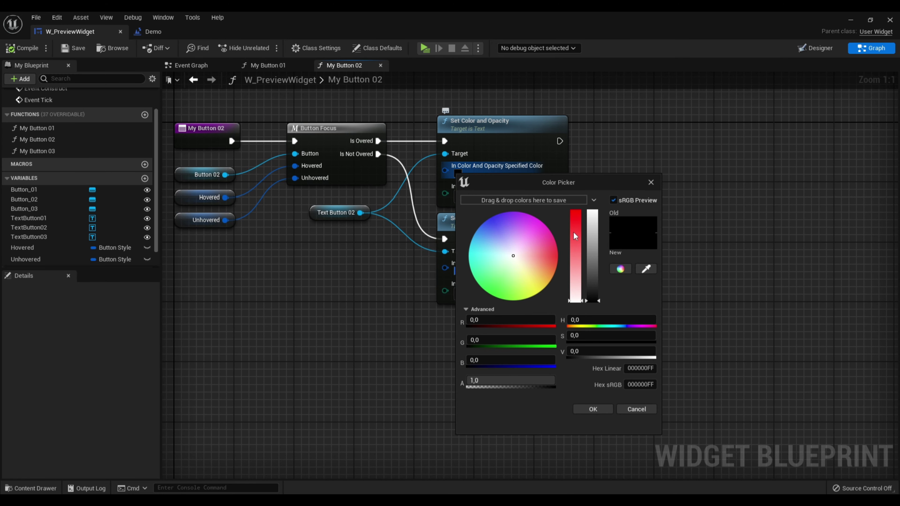
pyautogui.click(590, 411)
pyautogui.click(458, 272)
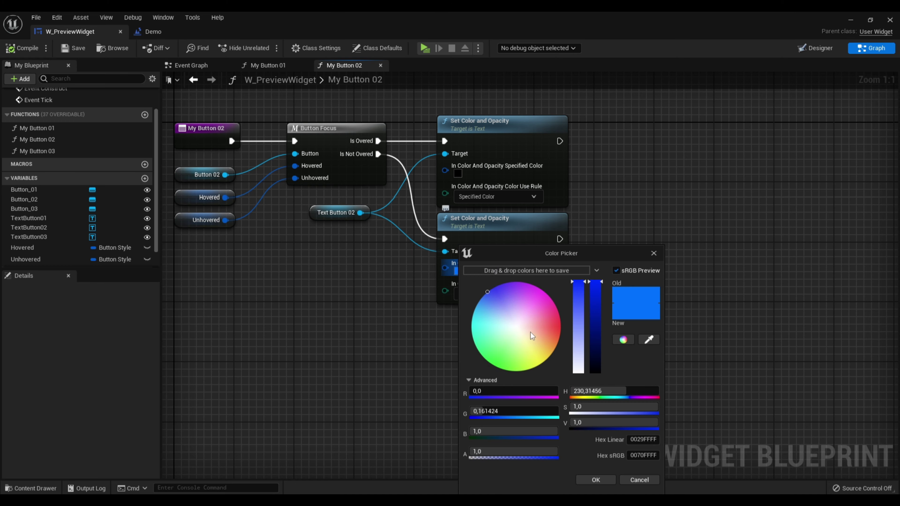
pyautogui.click(580, 371)
pyautogui.click(595, 480)
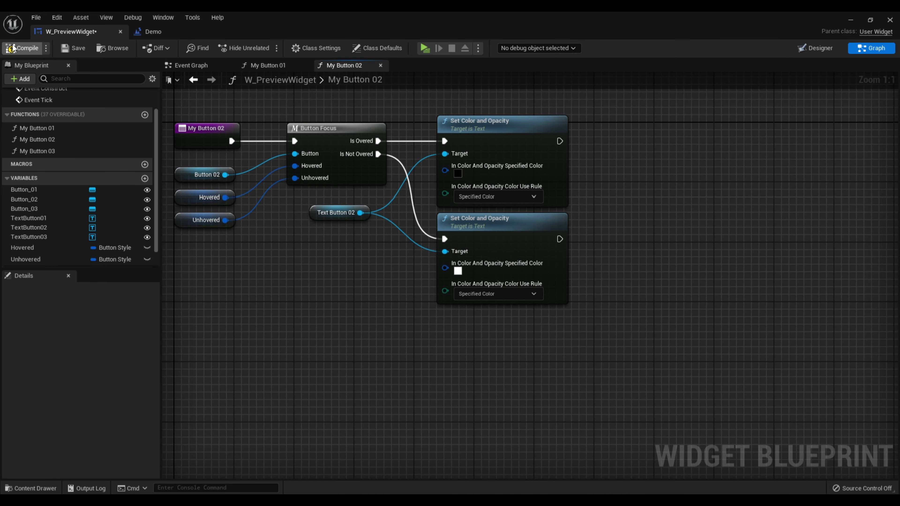
pyautogui.click(71, 49)
# In My Button 03, set the focused text to red and the unfocused text to white.
pyautogui.doubleClick(37, 151)
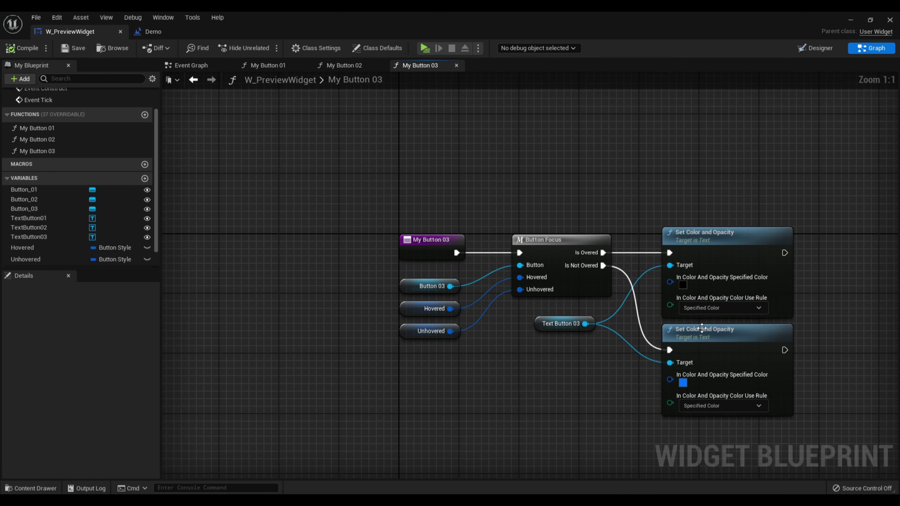
pyautogui.click(684, 288)
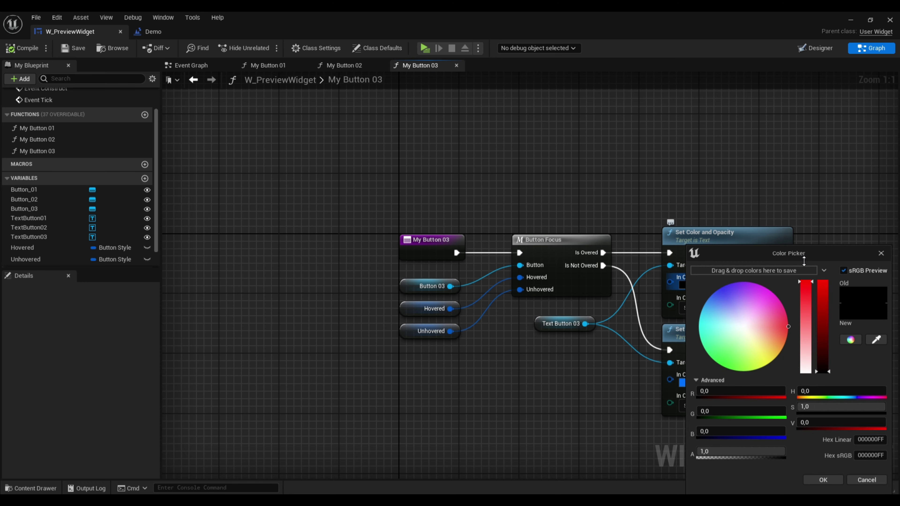
pyautogui.moveTo(824, 349); pyautogui.dragTo(816, 261)
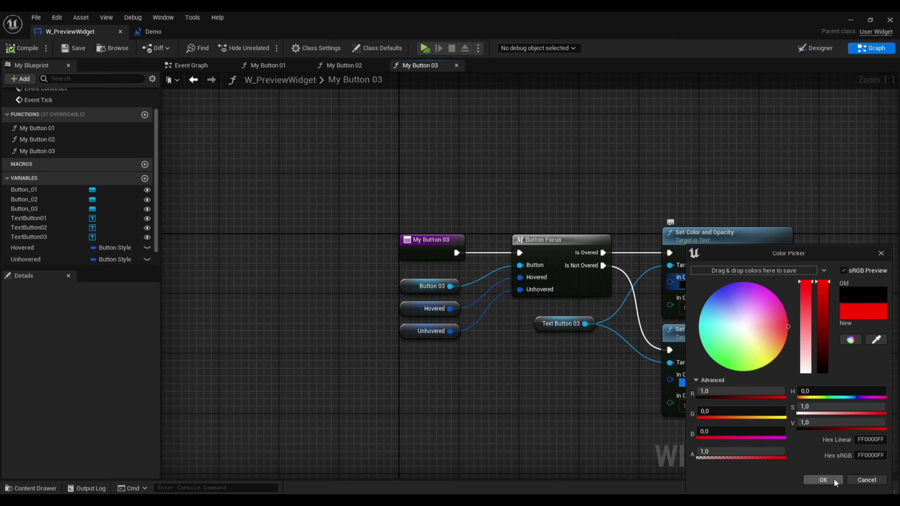
pyautogui.click(823, 479)
pyautogui.click(683, 382)
pyautogui.click(807, 371)
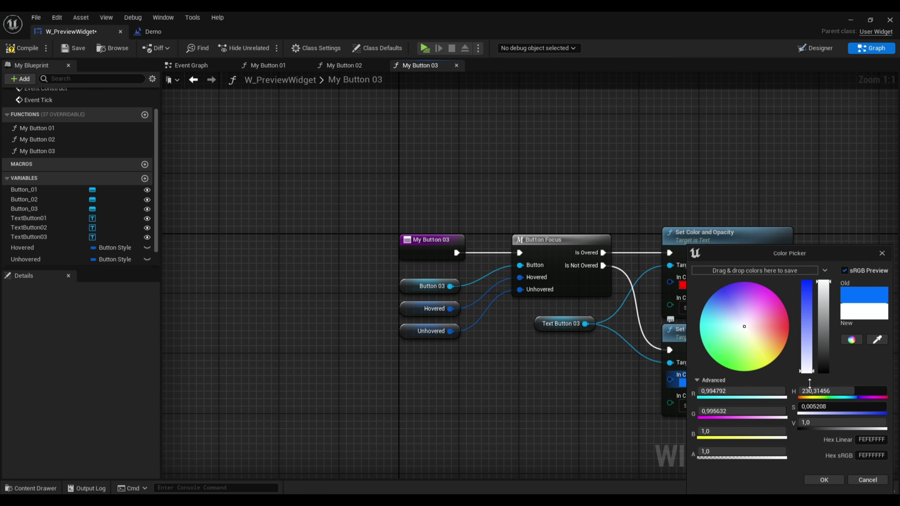
pyautogui.click(824, 479)
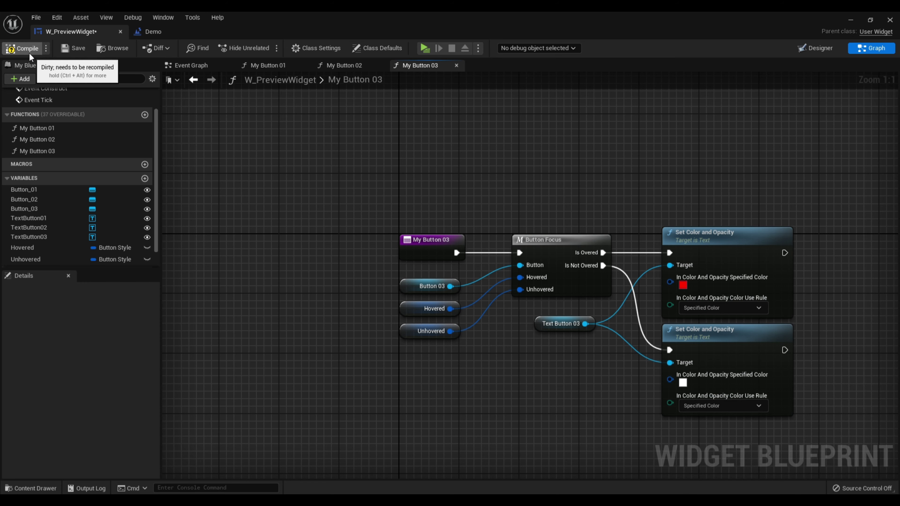
# Play the game preview and move focus up and down through the buttons.
pyautogui.click(425, 48)
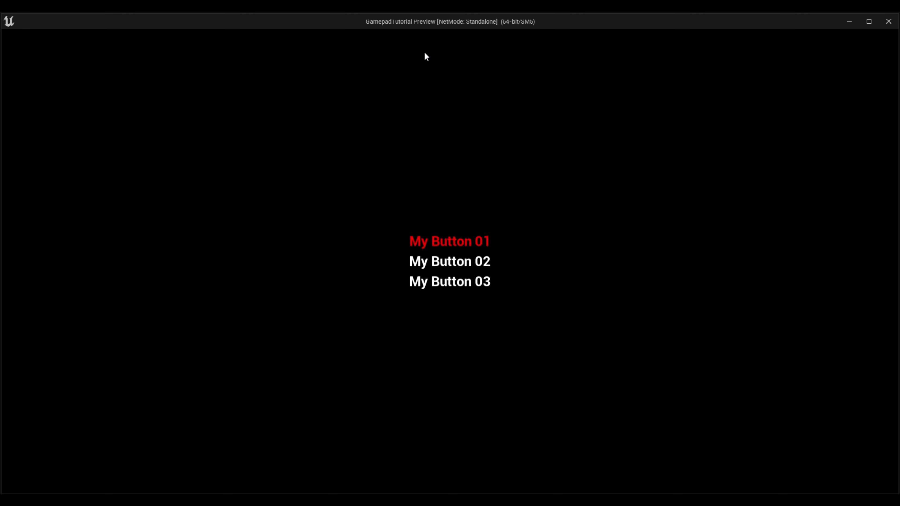
pyautogui.press('Down')
pyautogui.press('Down')
pyautogui.press('Up')
pyautogui.press('Up')
pyautogui.press('Down')
pyautogui.press('Up')
pyautogui.press('Down')
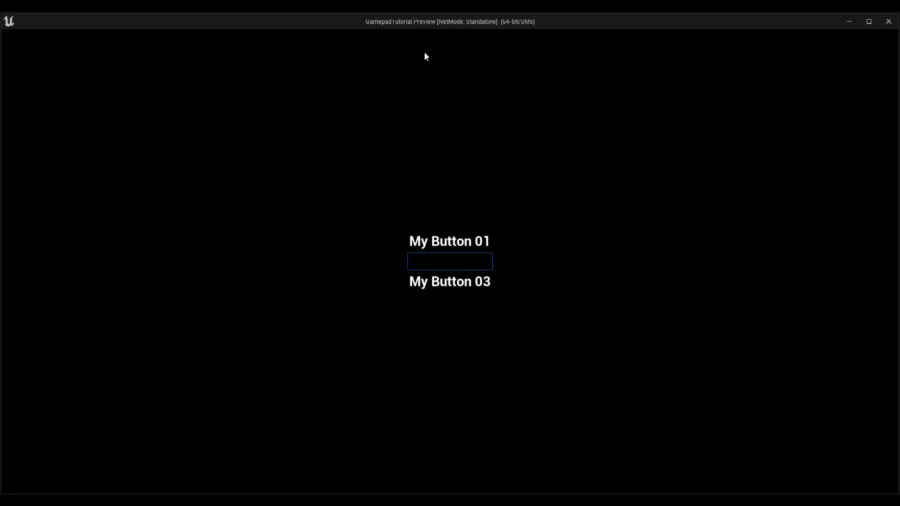
pyautogui.press('Escape')
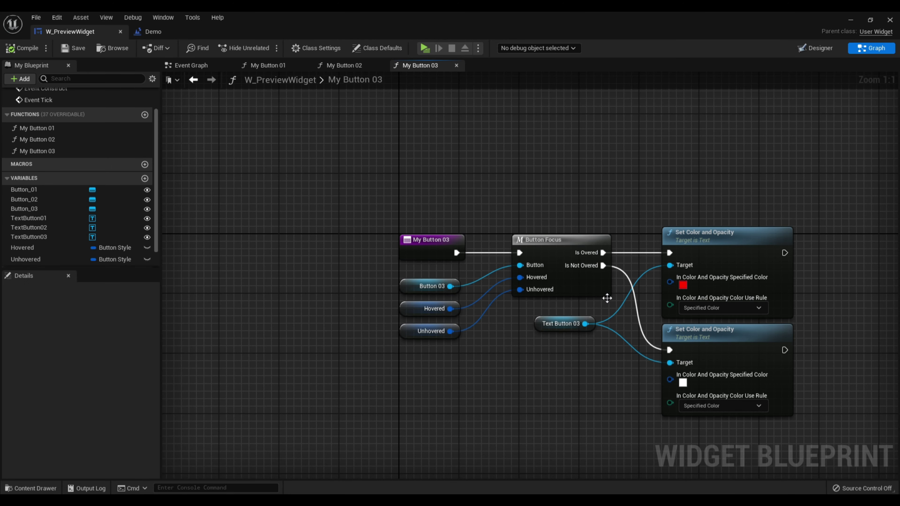
# Set My Button 02's focused text colour to red and retest focus in the preview.
pyautogui.doubleClick(36, 140)
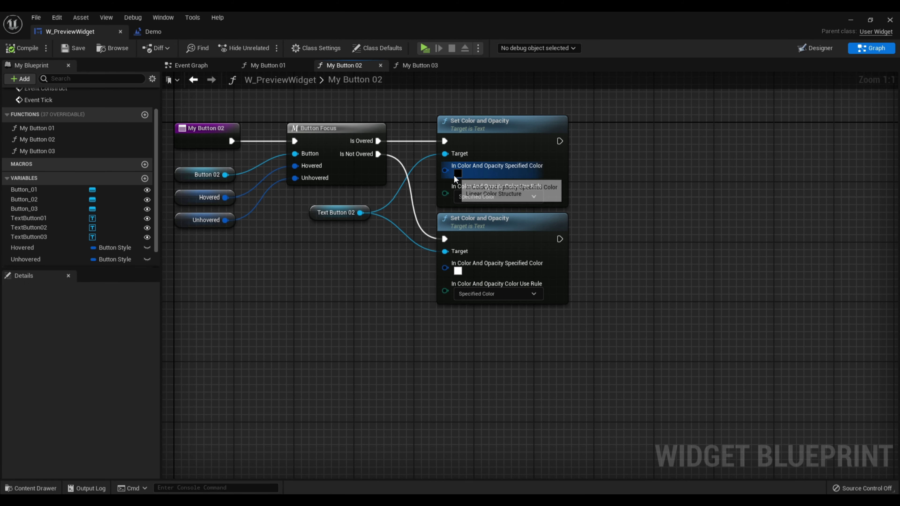
pyautogui.click(458, 173)
pyautogui.press('F7')
pyautogui.press('Down')
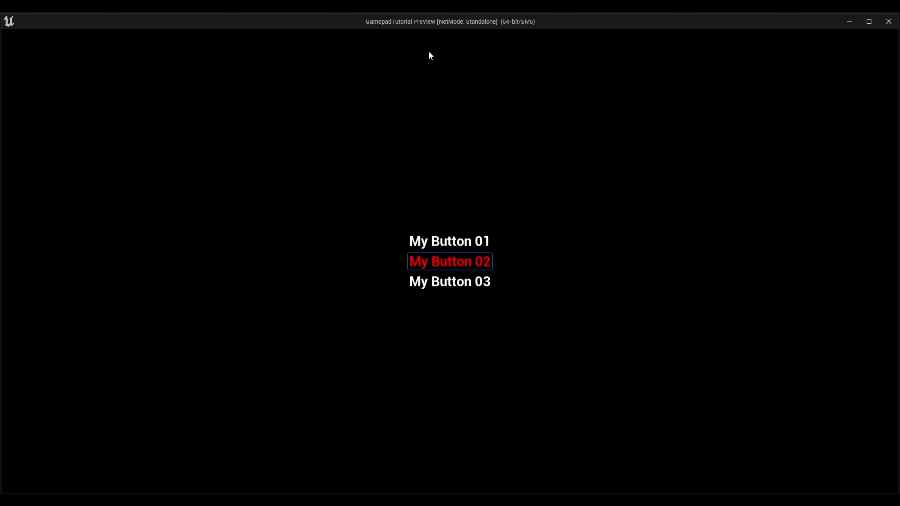
pyautogui.press('Escape')
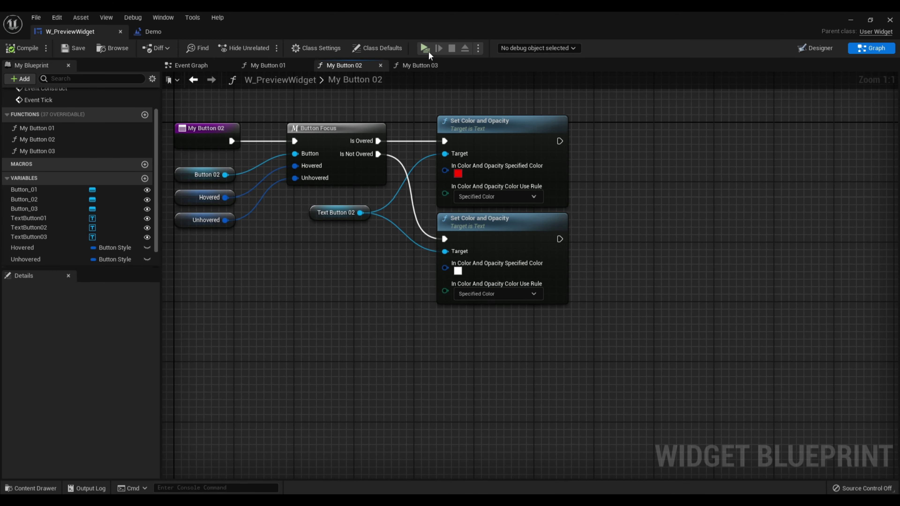